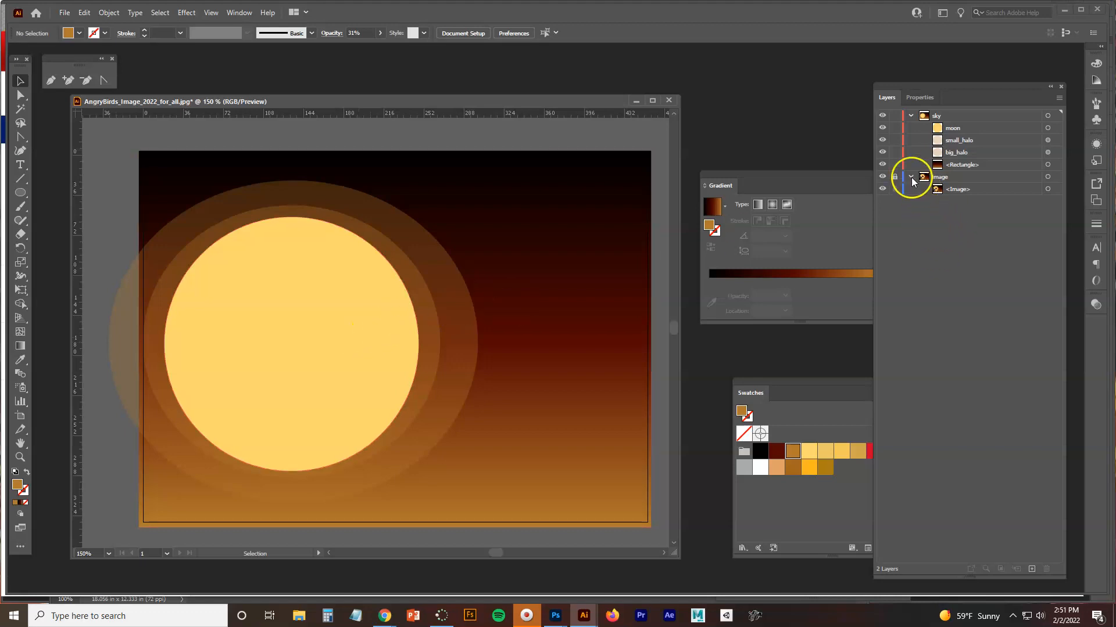
- Hide the gradient rectangle and the big_halo object in the sky layer
click(882, 165)
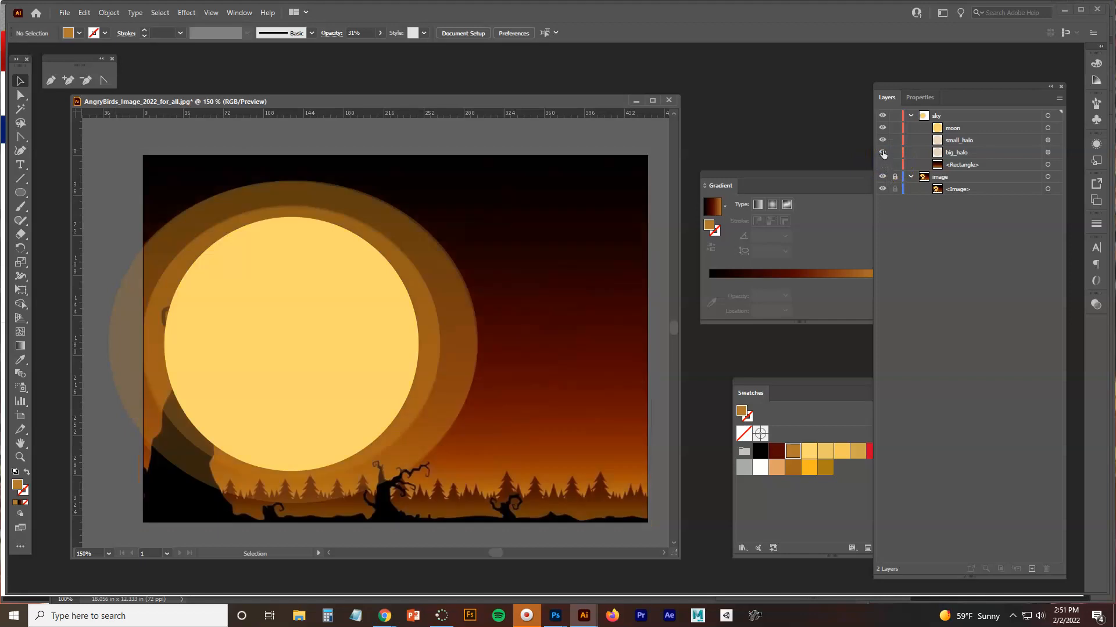
click(882, 152)
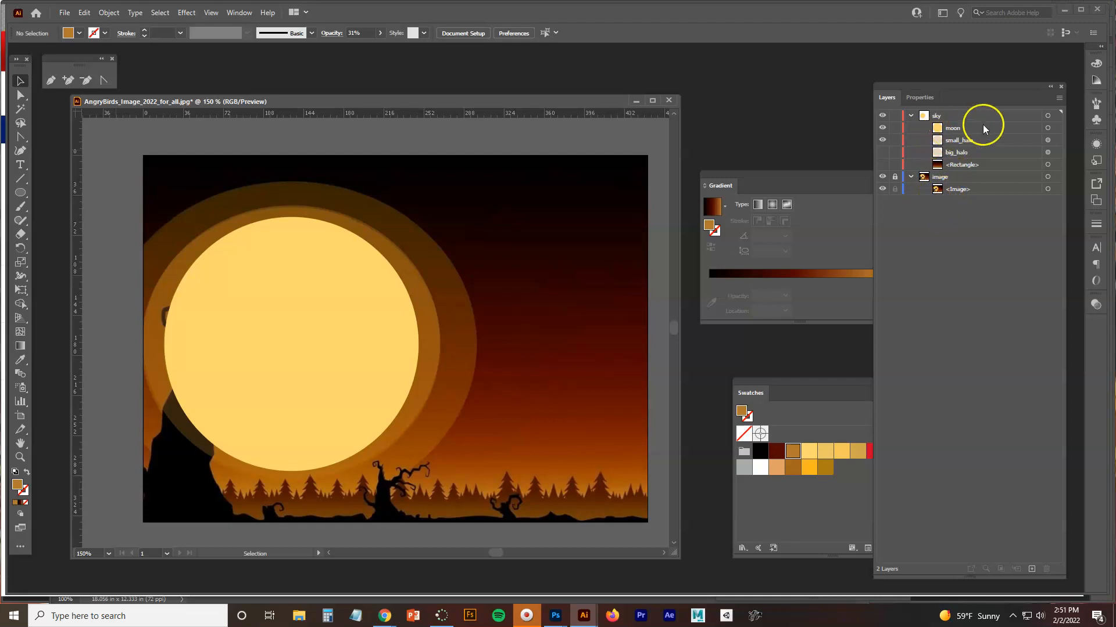
- Set the Layers panel's row size to Large
click(1059, 98)
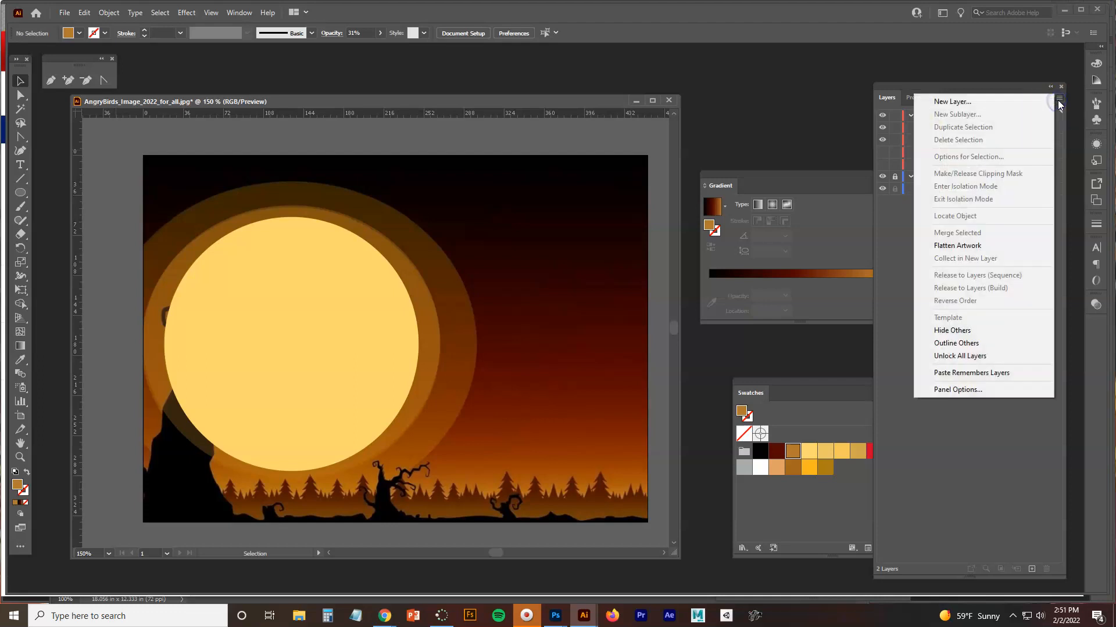
click(987, 390)
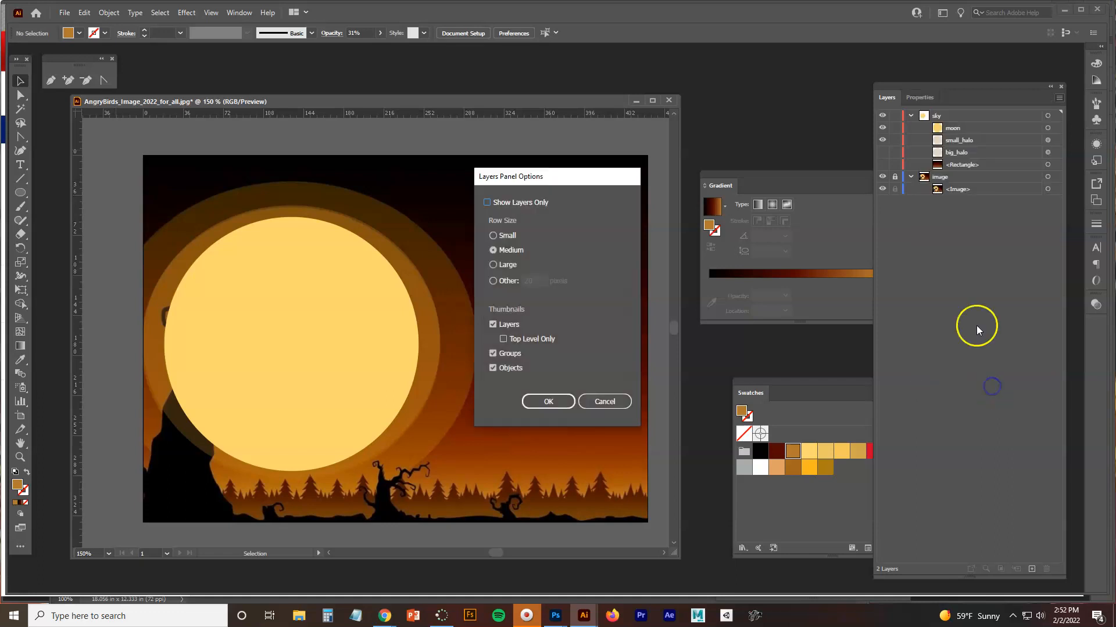
click(503, 266)
click(549, 402)
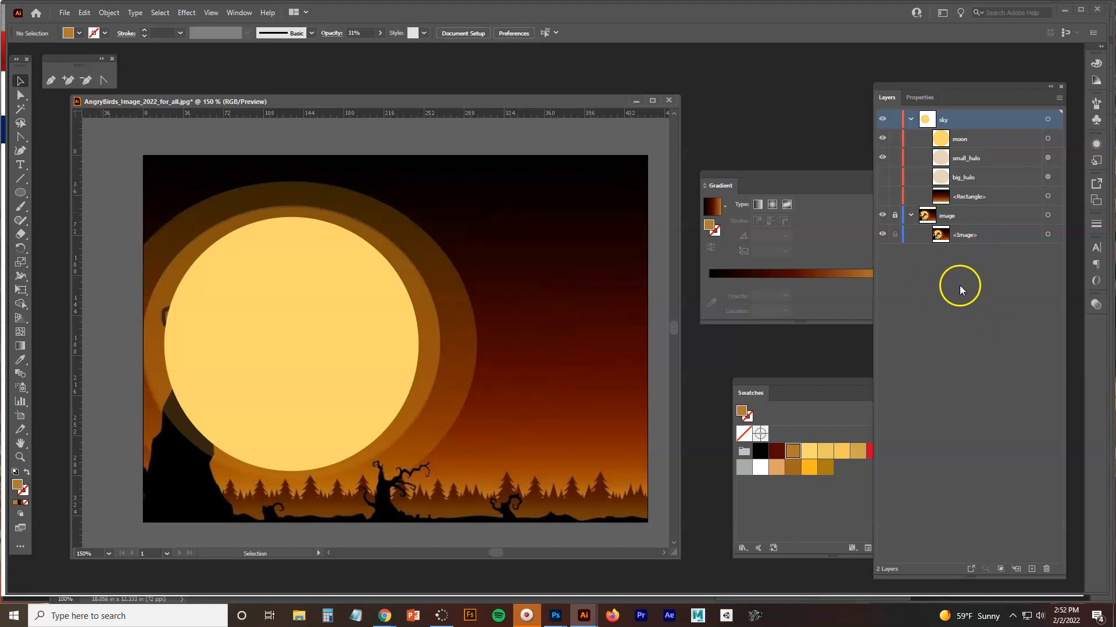
- Hide the small_halo object and lower the moon's opacity to 10% so the reference image shows through
click(882, 157)
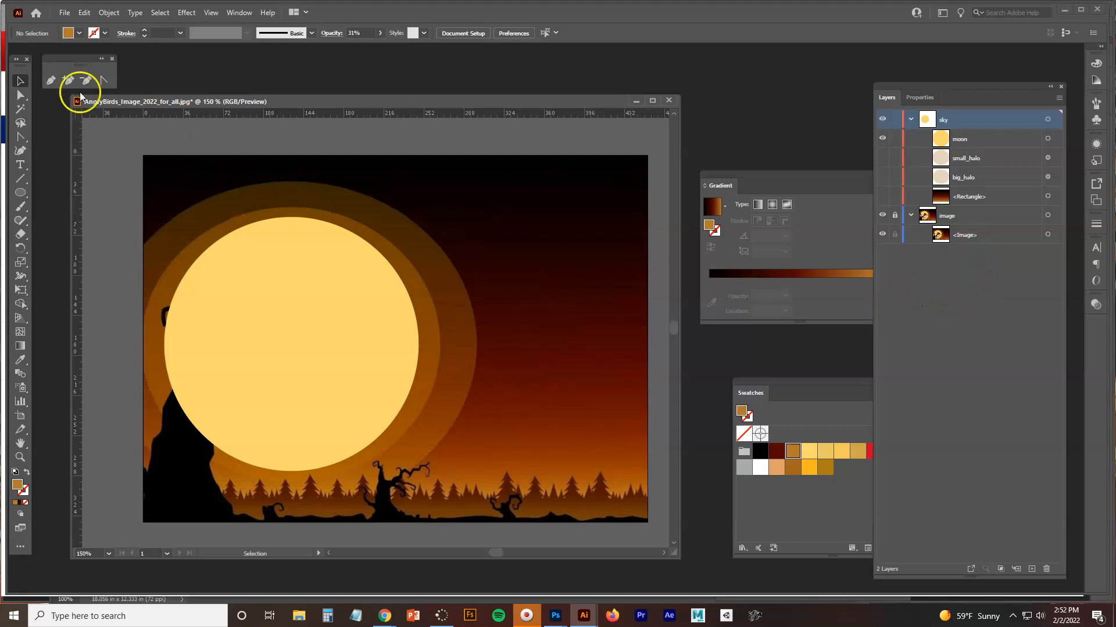
click(306, 317)
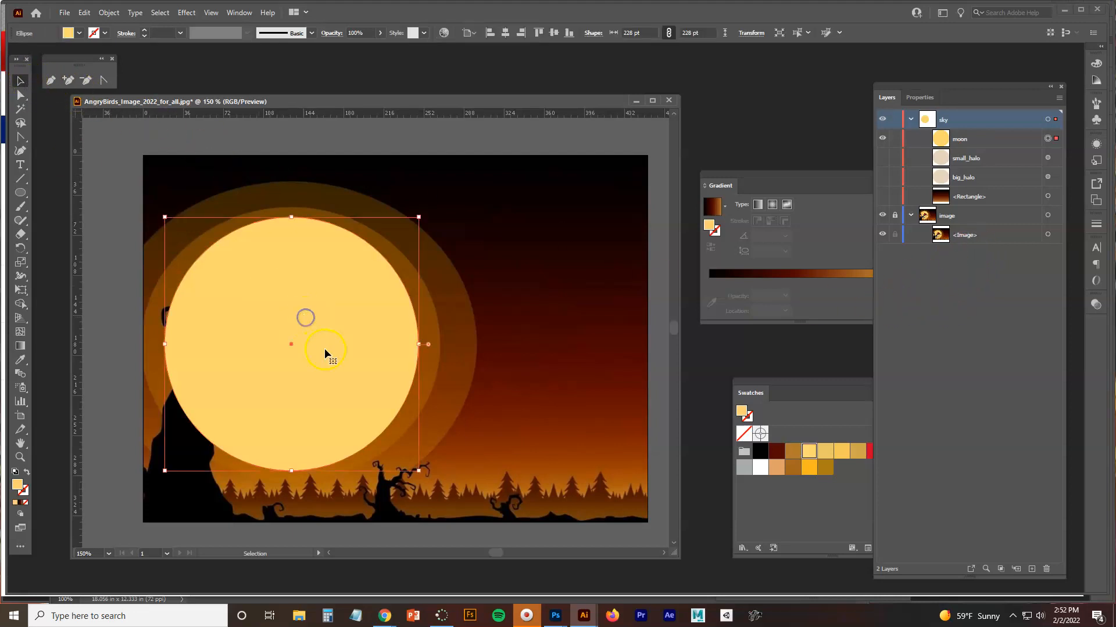
click(379, 33)
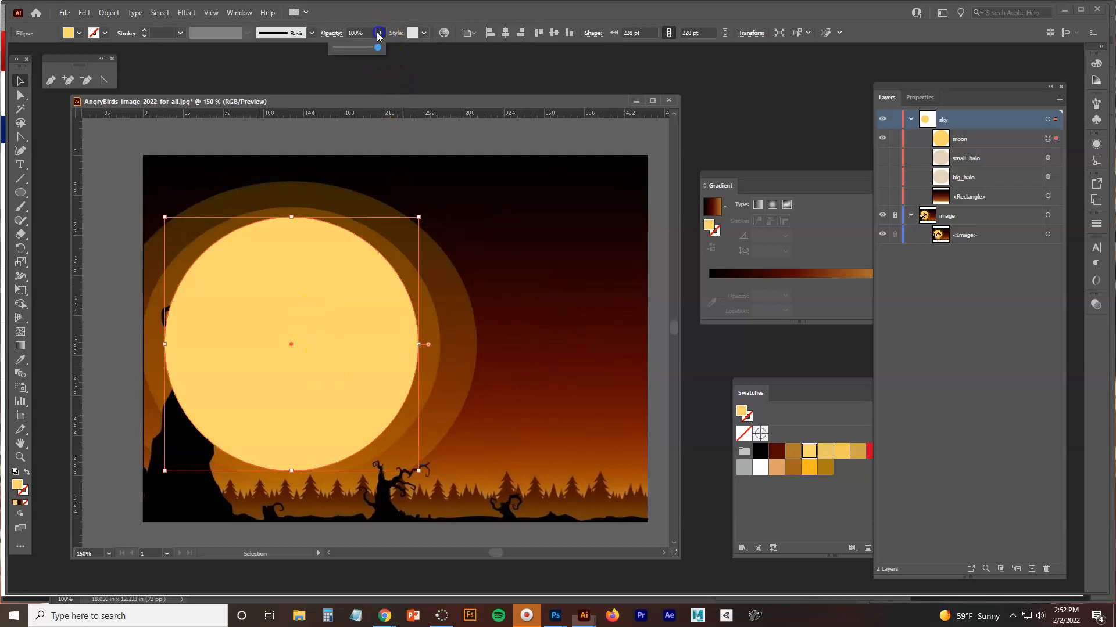
click(342, 49)
drag(341, 50, 339, 50)
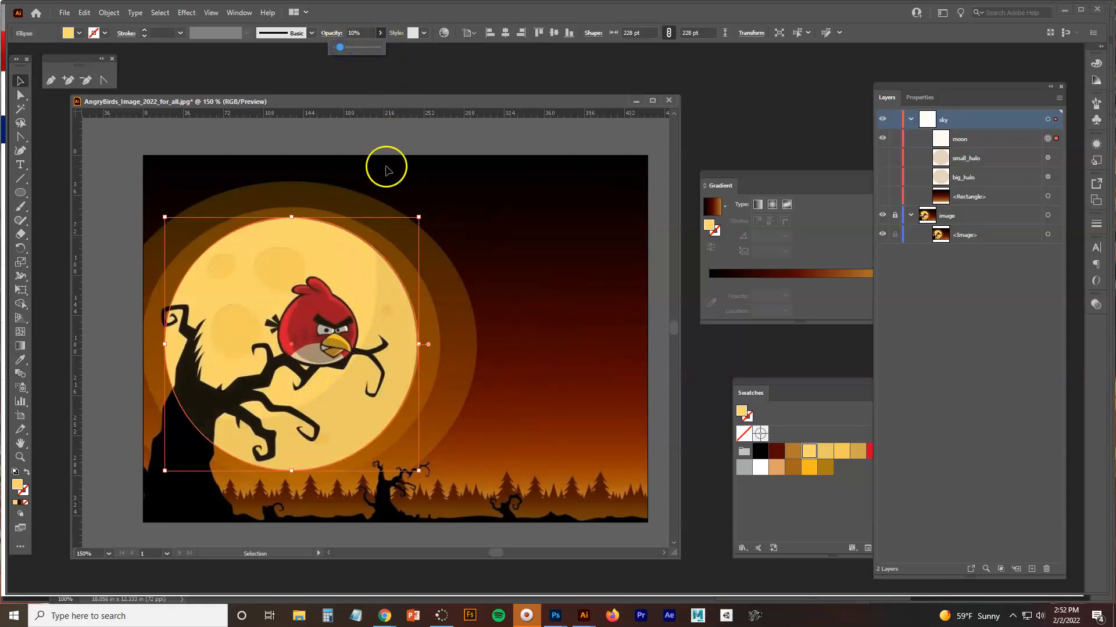
- Add anchor points to the moon's outline where the shadow begins at its upper-right edge and at the tree trunk on its lower-left edge
drag(393, 96, 391, 80)
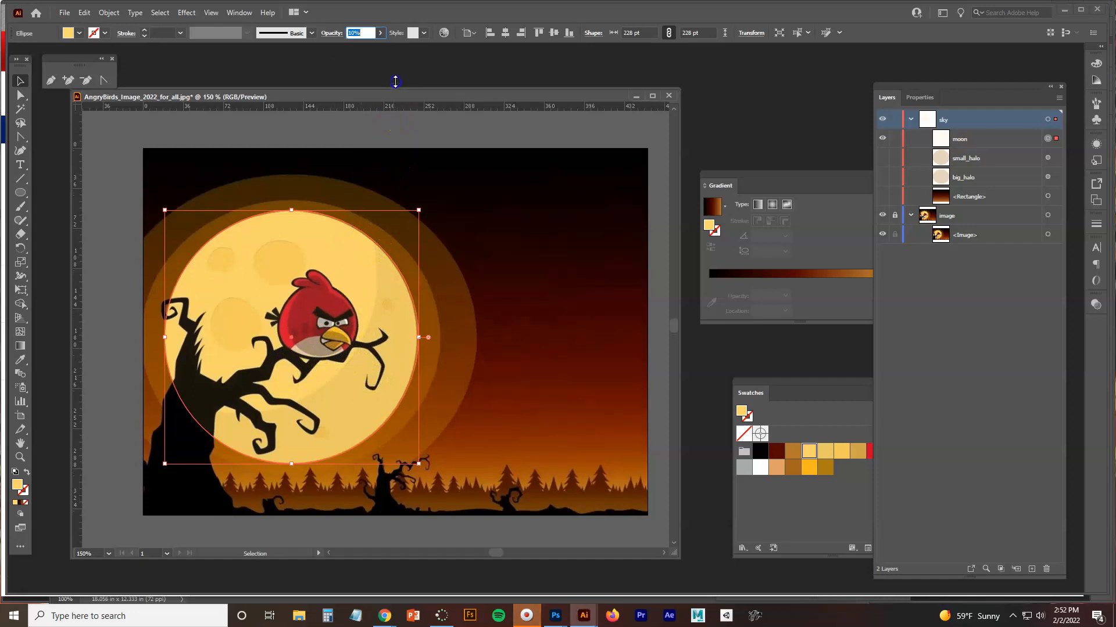
scroll(343, 273, up, 2)
drag(349, 336, 468, 297)
scroll(471, 293, down, 1)
scroll(471, 293, up, 1)
scroll(471, 297, down, 1)
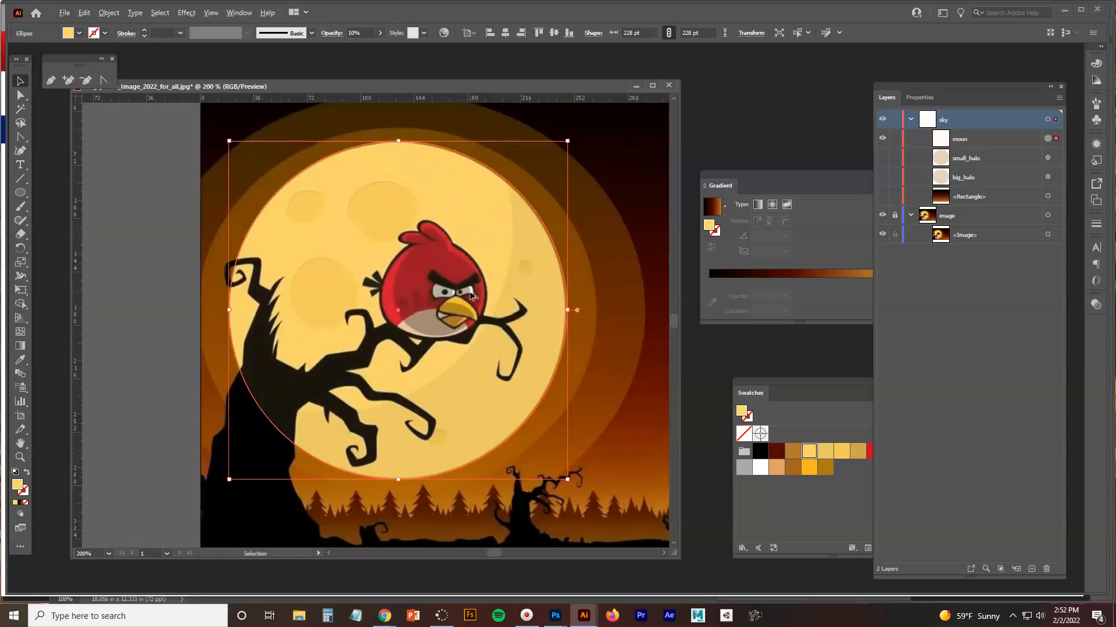
click(20, 96)
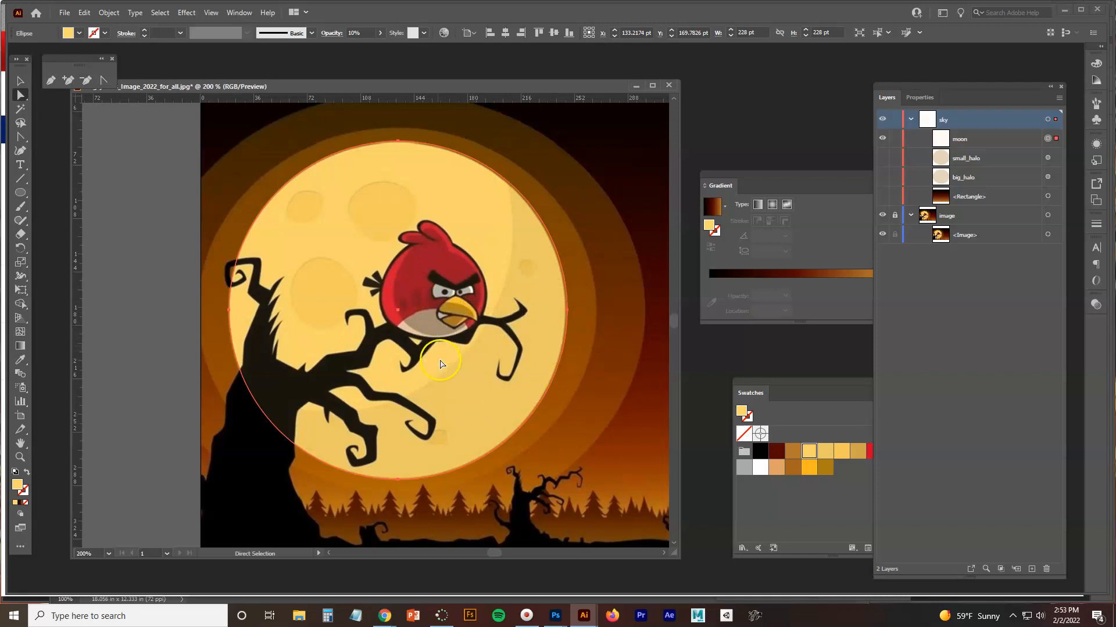
click(69, 80)
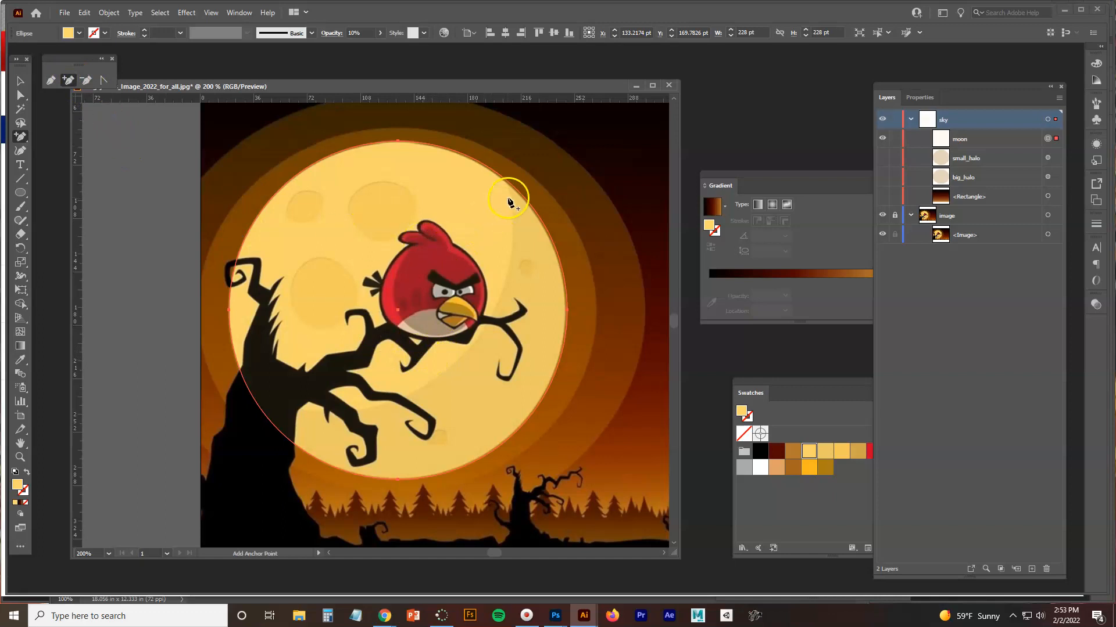
click(506, 181)
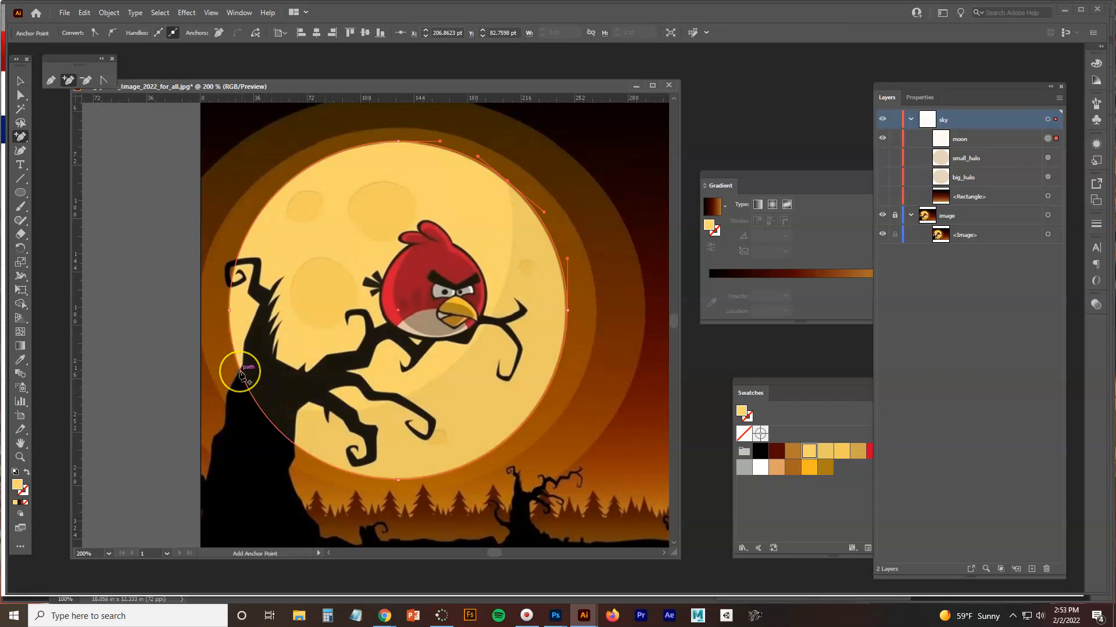
click(239, 371)
- Move the moon's leftmost anchor point inward to just below the bird, at about X 167.26 pt, Y 210.35 pt
click(26, 98)
click(230, 312)
drag(230, 312, 449, 374)
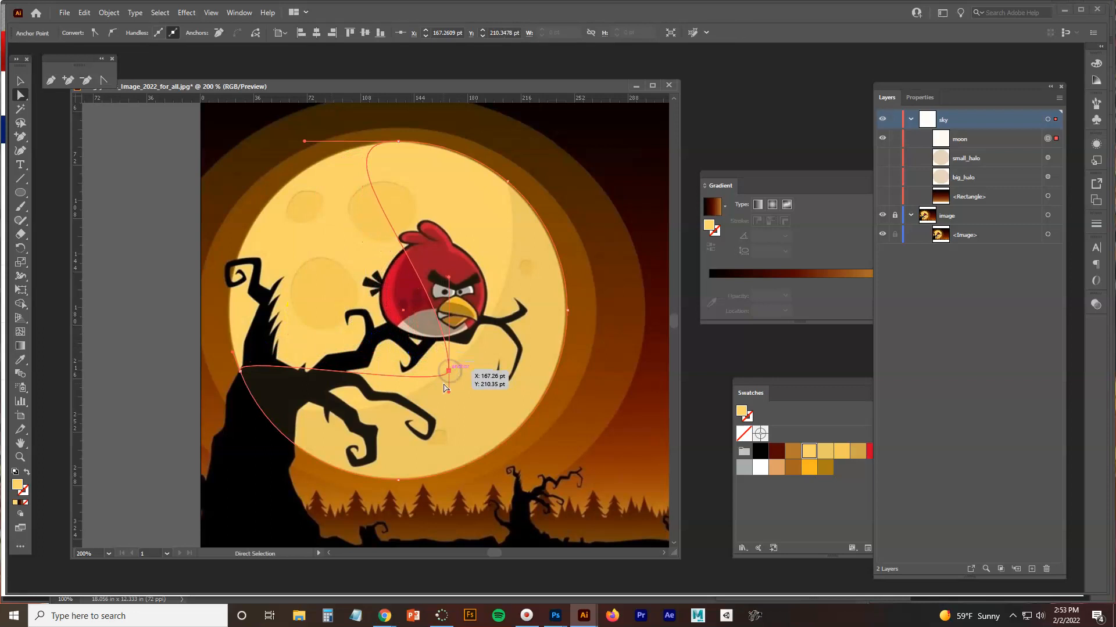
- Convert the moon's anchor point at the tree trunk from a smooth point to a corner point
scroll(329, 377, up, 2)
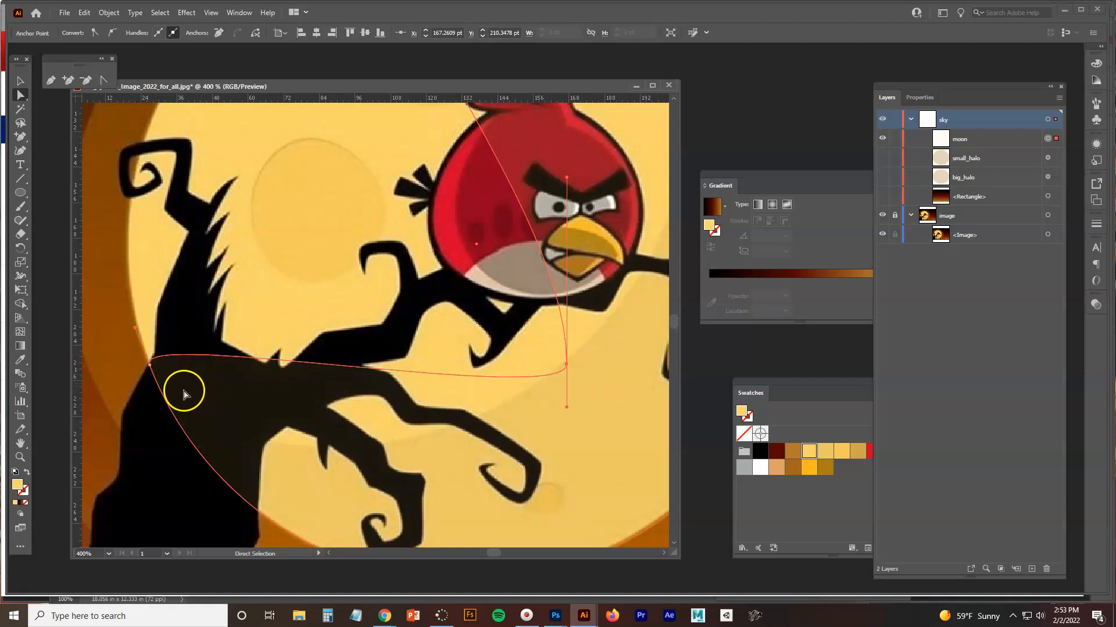
click(106, 82)
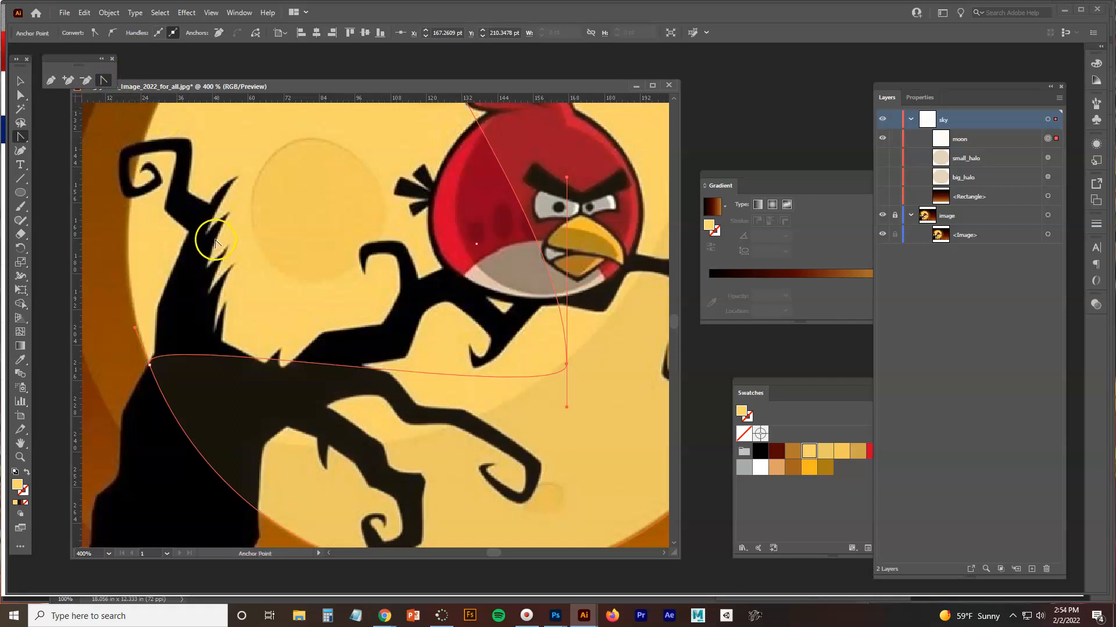
click(150, 365)
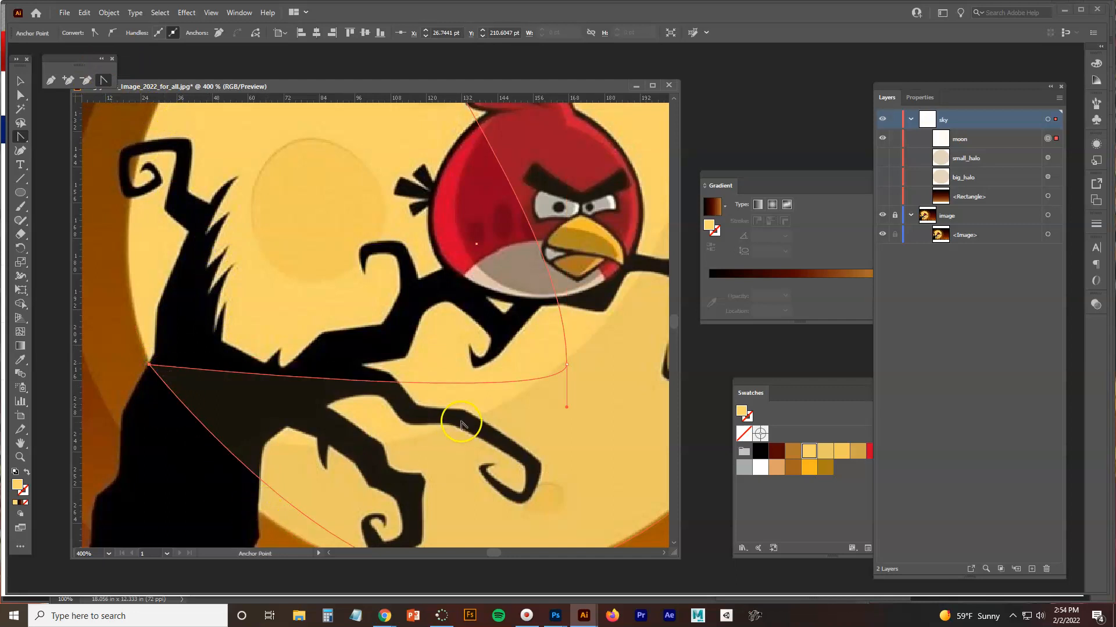
drag(456, 423, 478, 319)
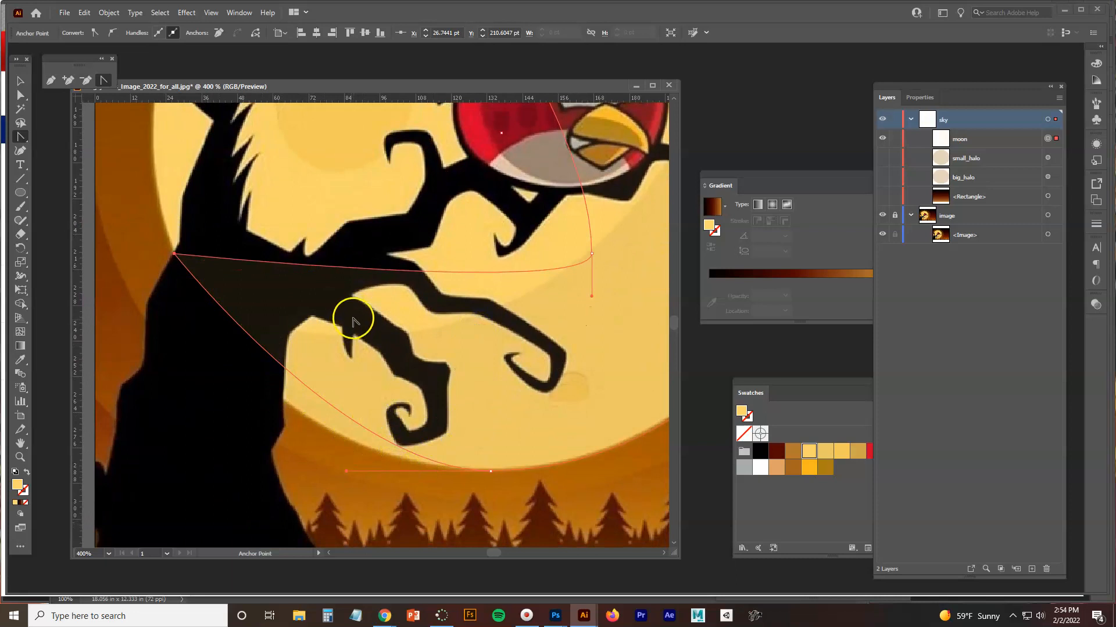
scroll(447, 305, down, 2)
drag(469, 293, 409, 402)
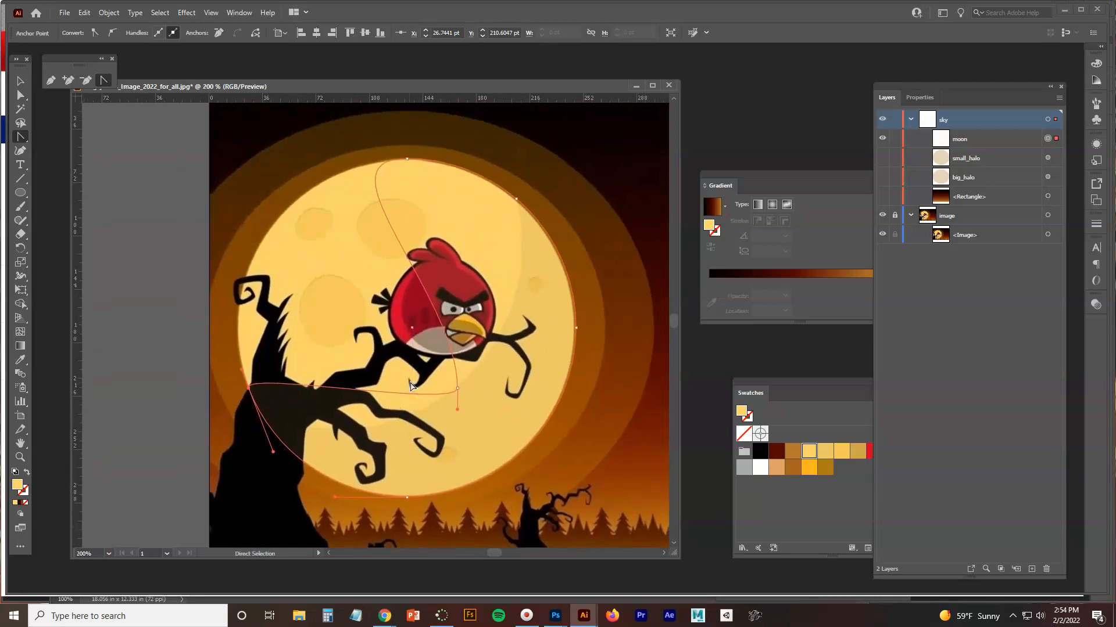
- Undo the anchor point edits on the moon to restore the original ellipse
key(ctrl+z)
click(410, 387)
click(256, 386)
click(389, 356)
key(ctrl+z)
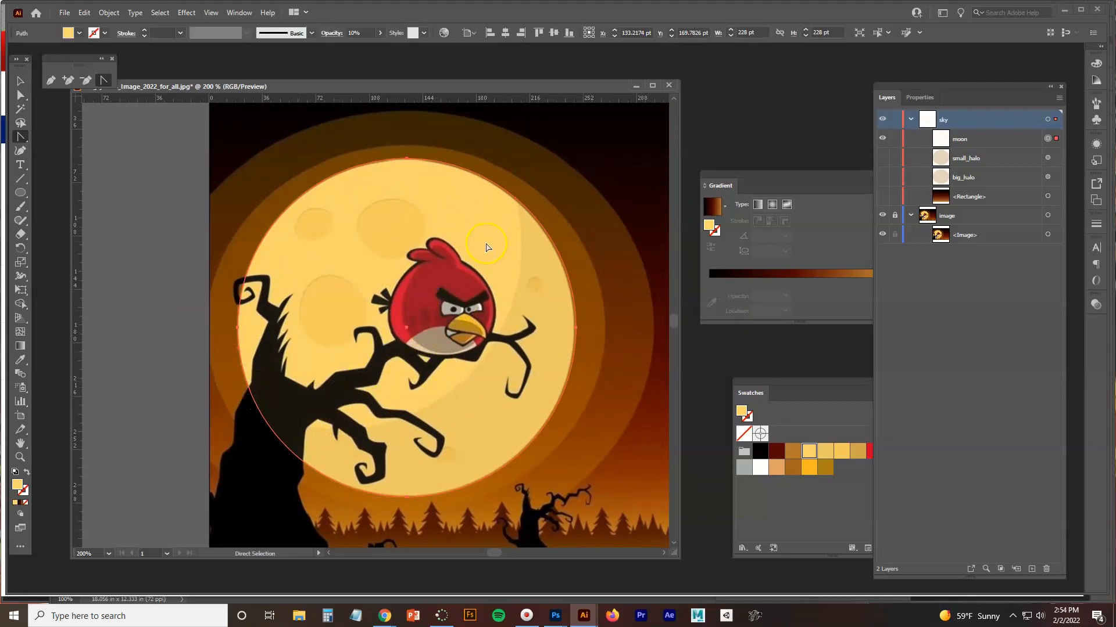
- Select the whole moon ellipse and paste a copy of it in place in front of the original
click(21, 82)
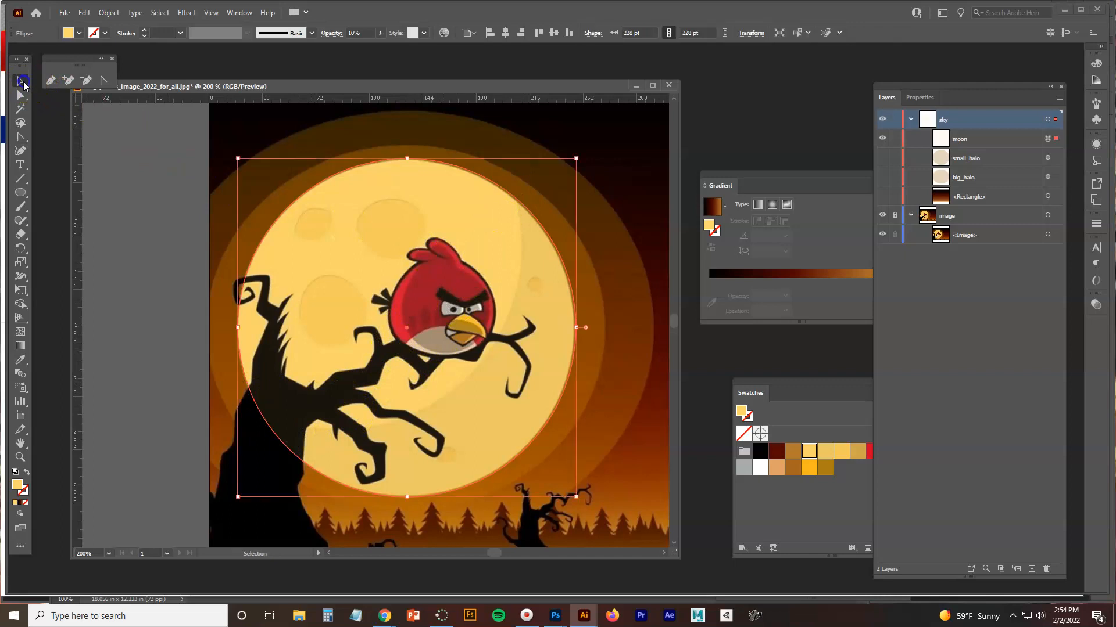
click(161, 208)
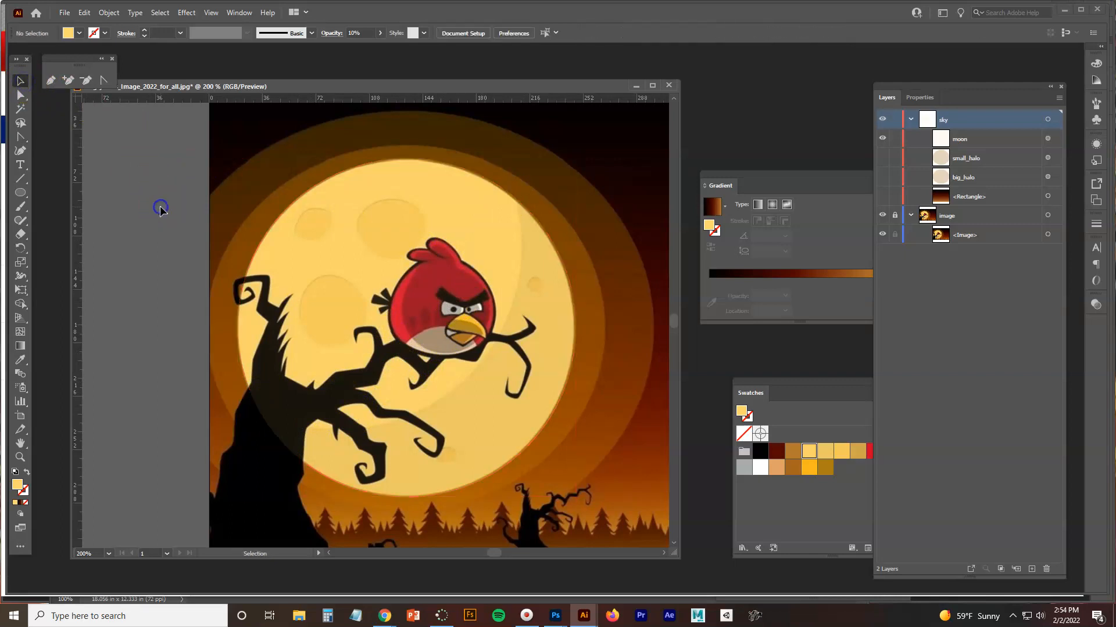
click(450, 210)
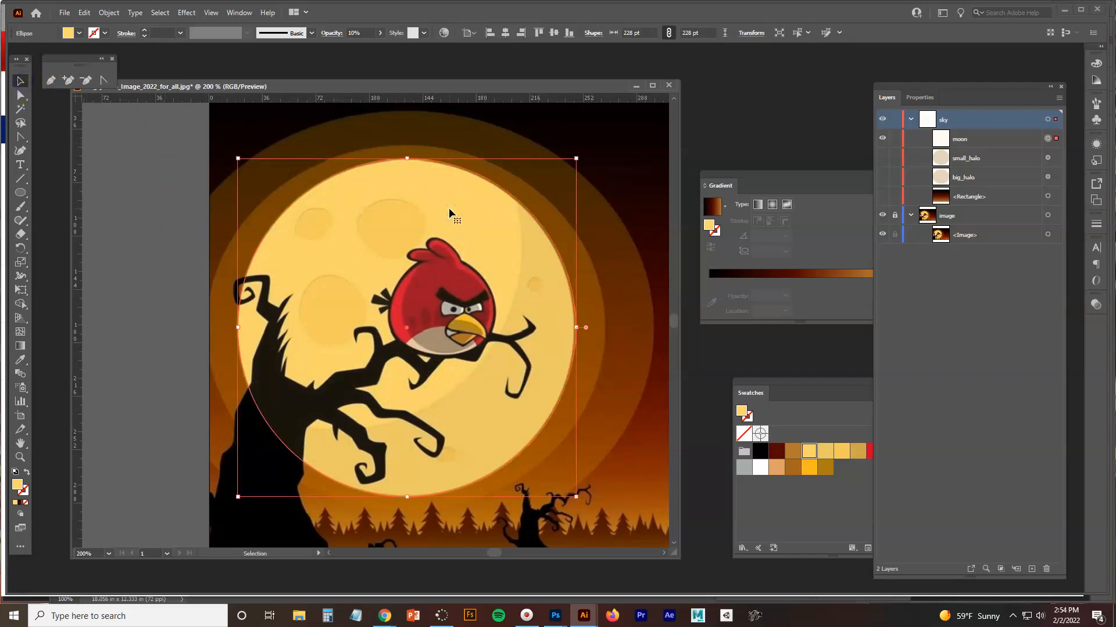
click(1047, 138)
key(ctrl+c)
key(ctrl+f)
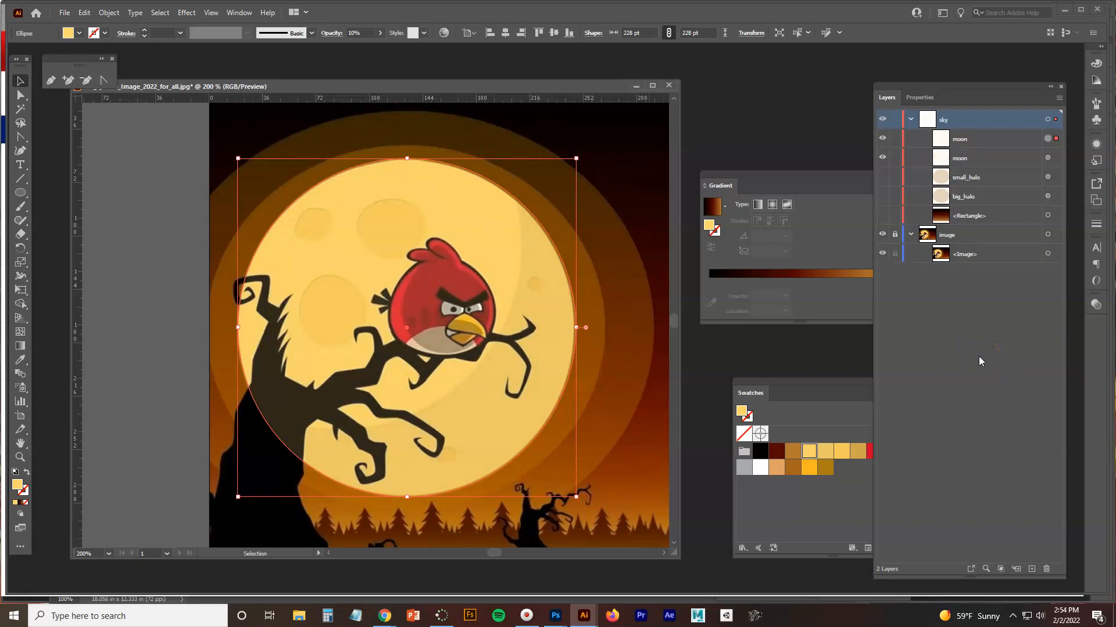
- Rename the upper moon copy as moon_shadow and lock the original moon beneath it
click(963, 141)
double_click(963, 140)
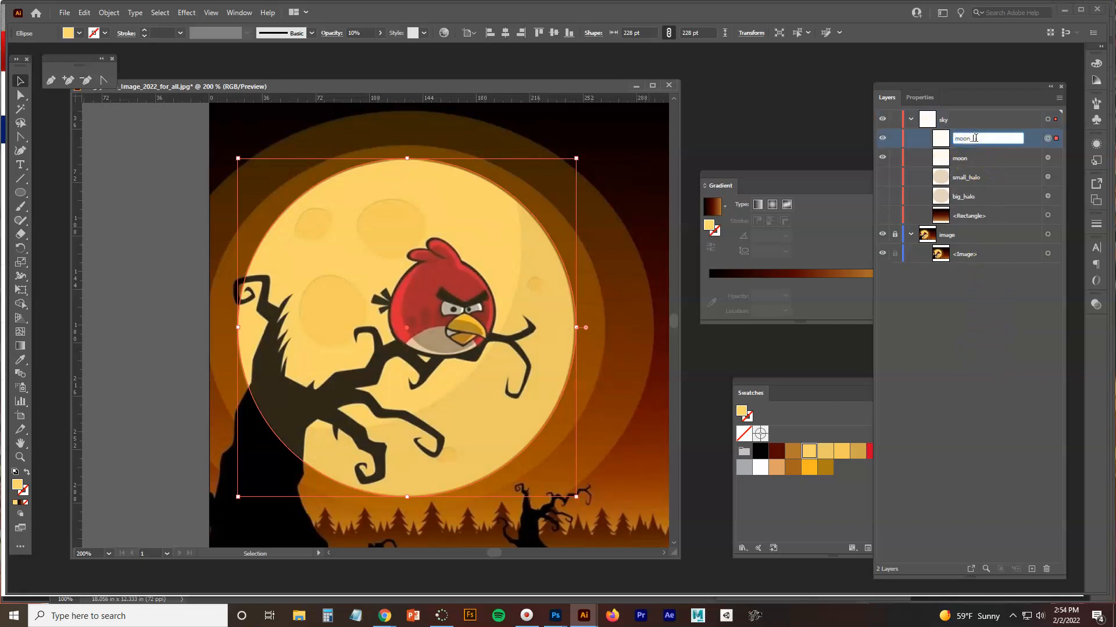
text(moon_shadow)
key(Return)
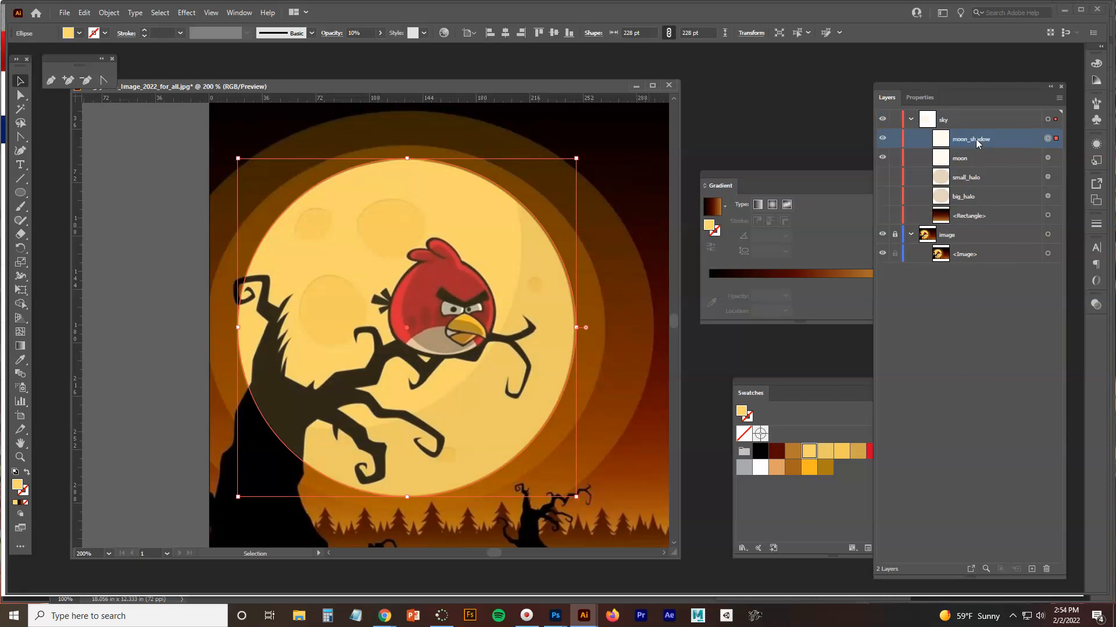
click(895, 158)
- Add anchor points to moon_shadow's upper-right edge where the shadow's inner curve meets the moon's outline
click(68, 80)
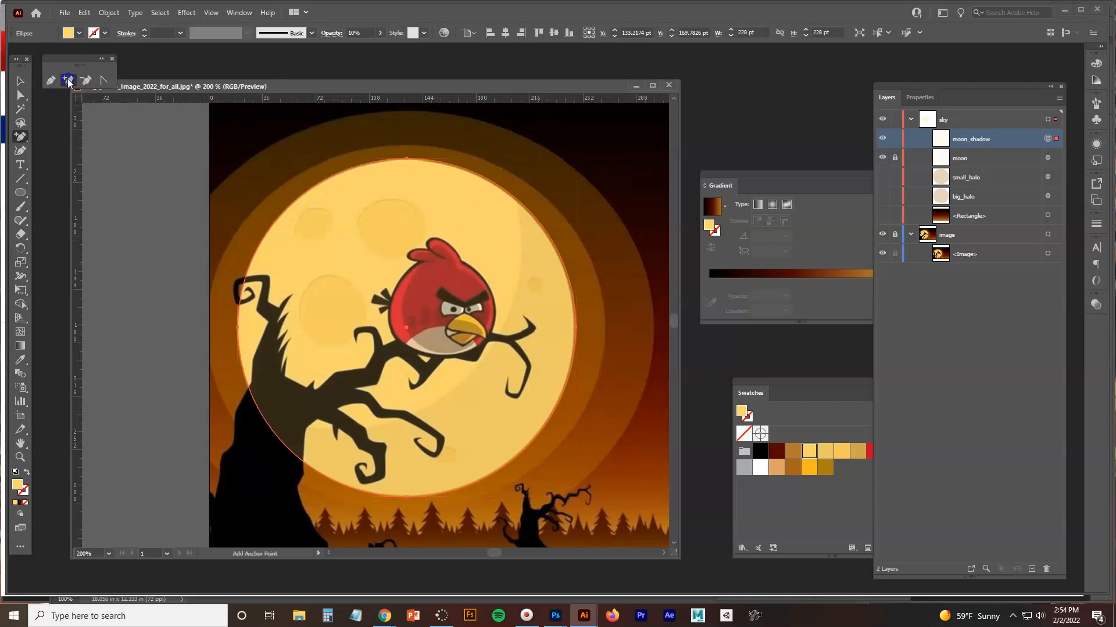
scroll(543, 204, up, 5)
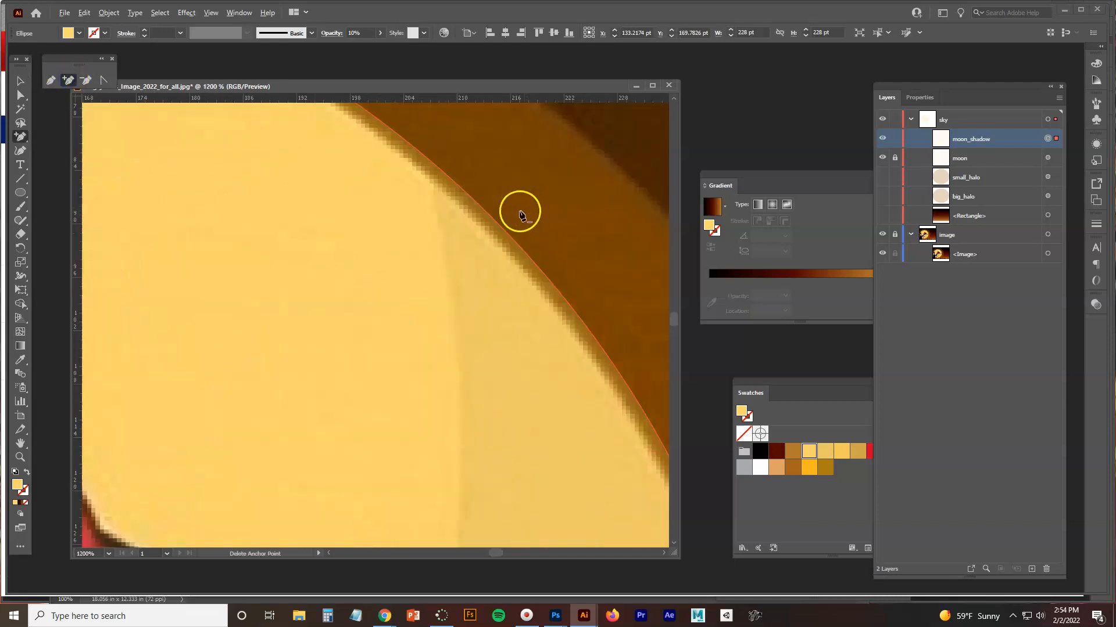
click(435, 167)
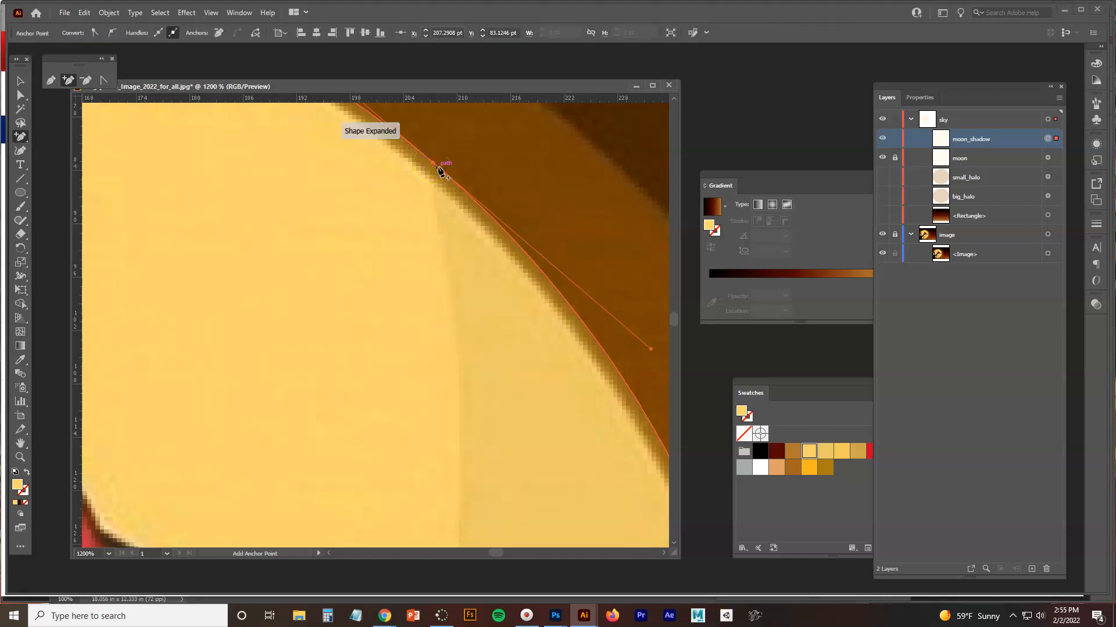
scroll(468, 280, down, 3)
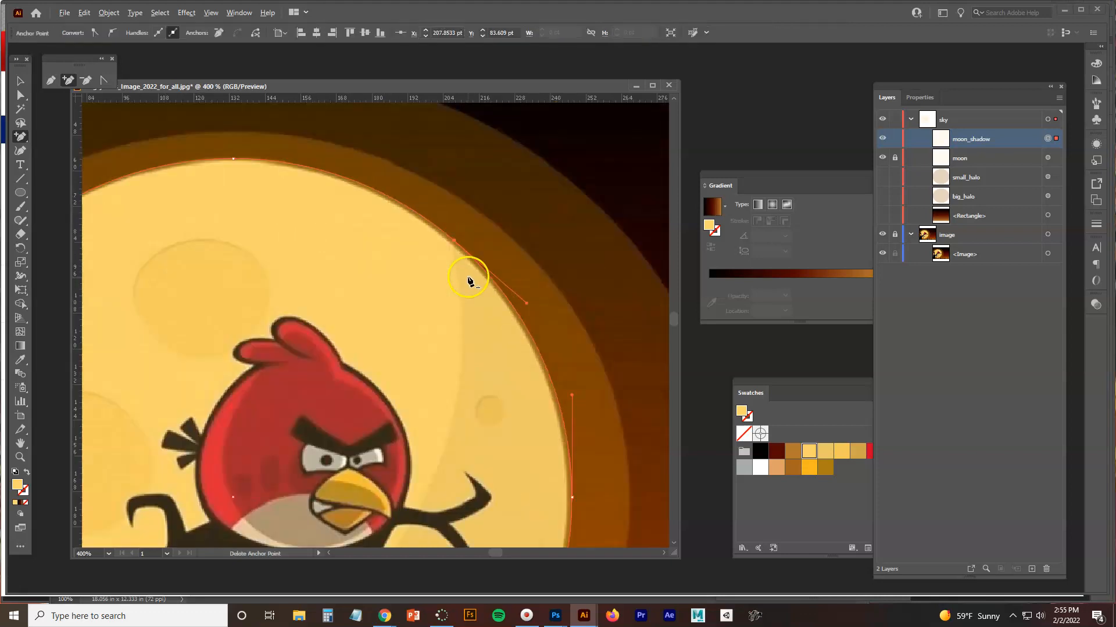
- Add two closely spaced anchor points to moon_shadow's lower-left edge where the outline meets the tree trunk
drag(307, 395, 503, 169)
scroll(333, 300, up, 5)
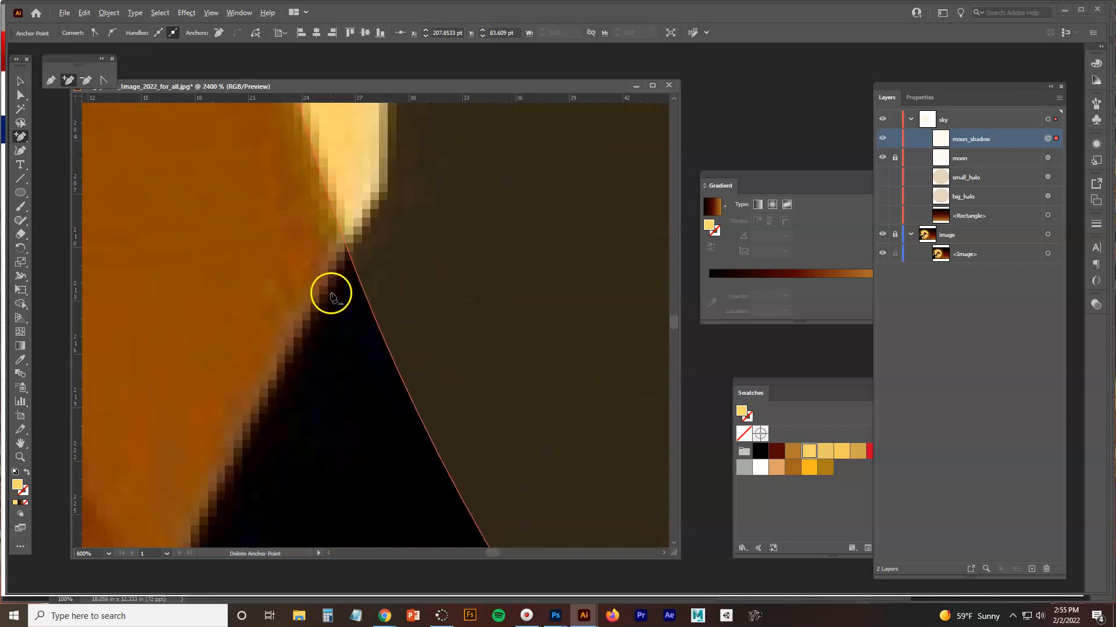
click(346, 247)
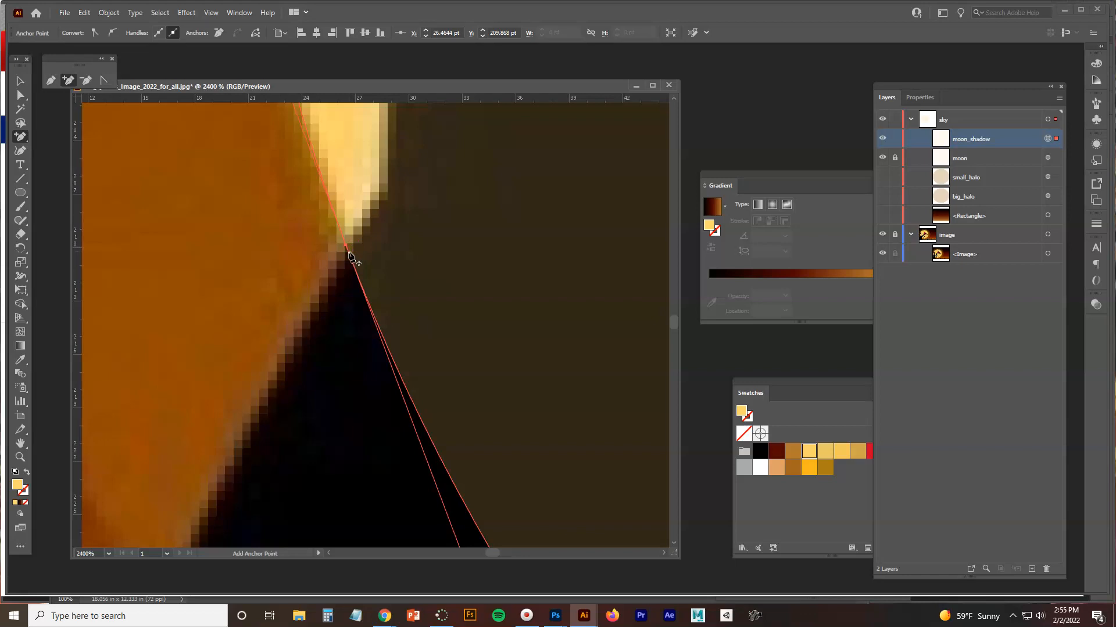
click(349, 253)
- Delete moon_shadow's topmost anchor point from the path with the Delete Anchor Point tool
click(21, 94)
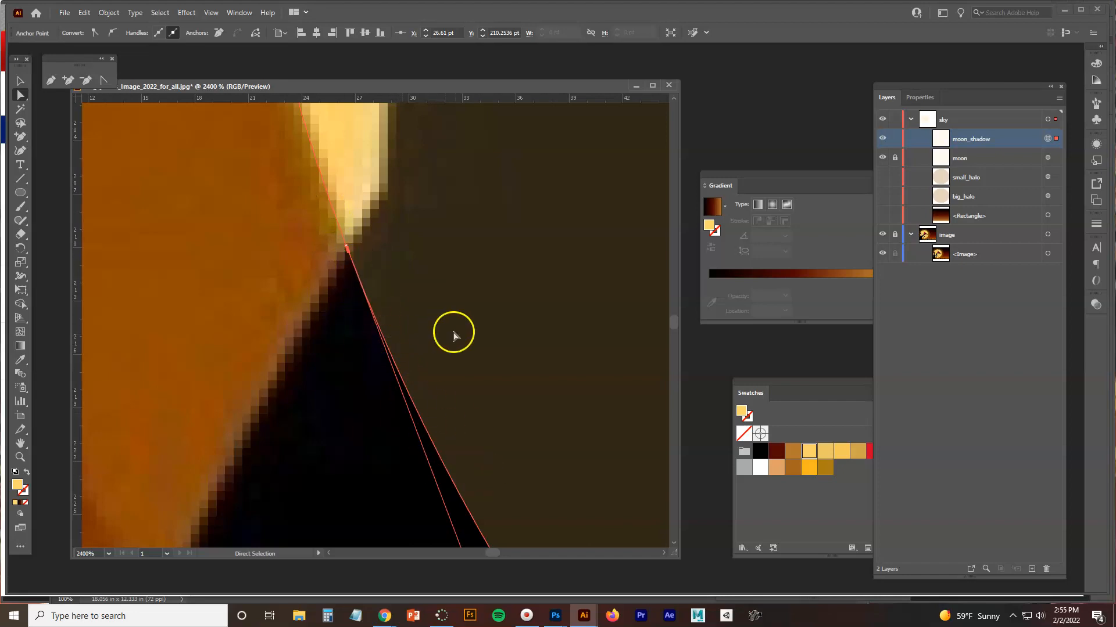
scroll(486, 332, down, 5)
drag(520, 301, 262, 396)
scroll(411, 339, down, 1)
drag(471, 312, 397, 365)
scroll(413, 344, down, 1)
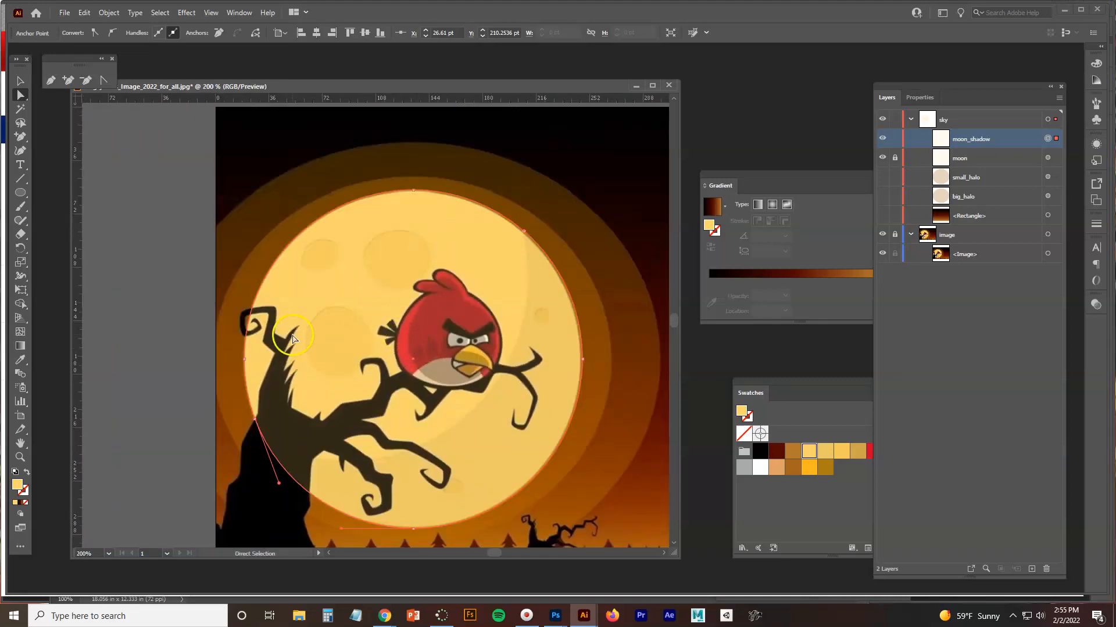
click(245, 359)
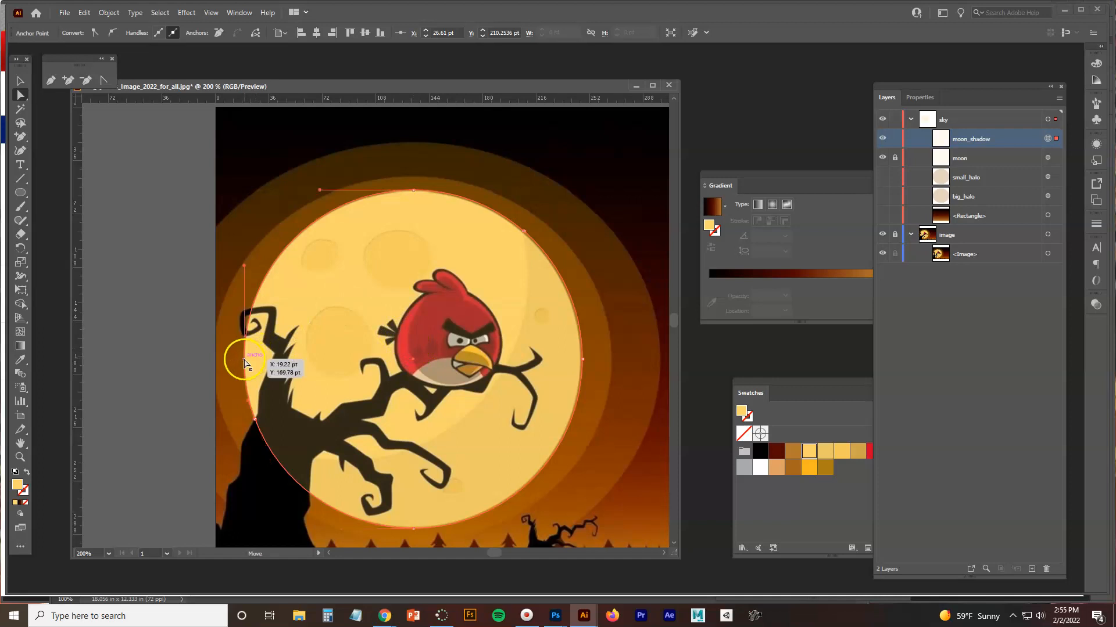
click(413, 190)
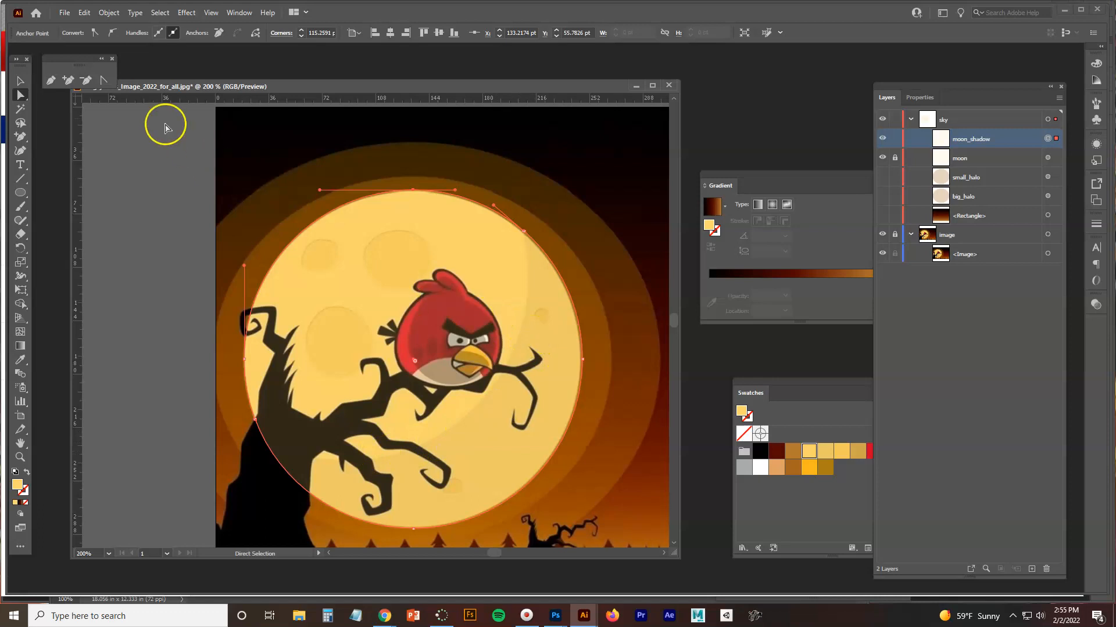
click(88, 81)
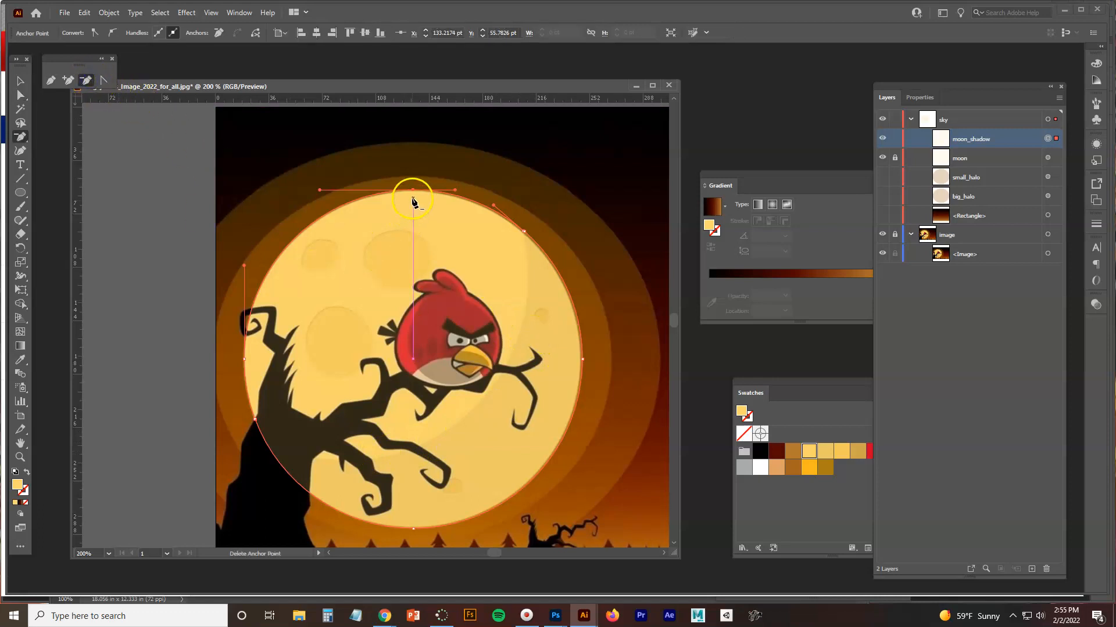
click(413, 191)
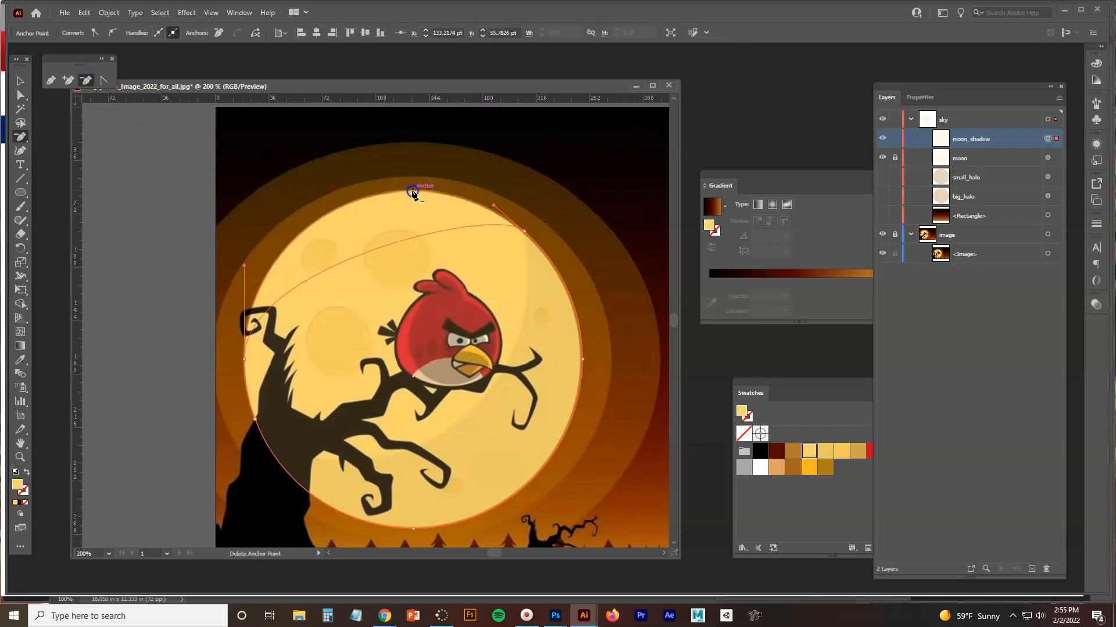
- Move moon_shadow's leftmost anchor point inward to just below the bird and angle its handles diagonally along the shadow's inner curve
click(21, 96)
click(245, 359)
drag(245, 359, 468, 417)
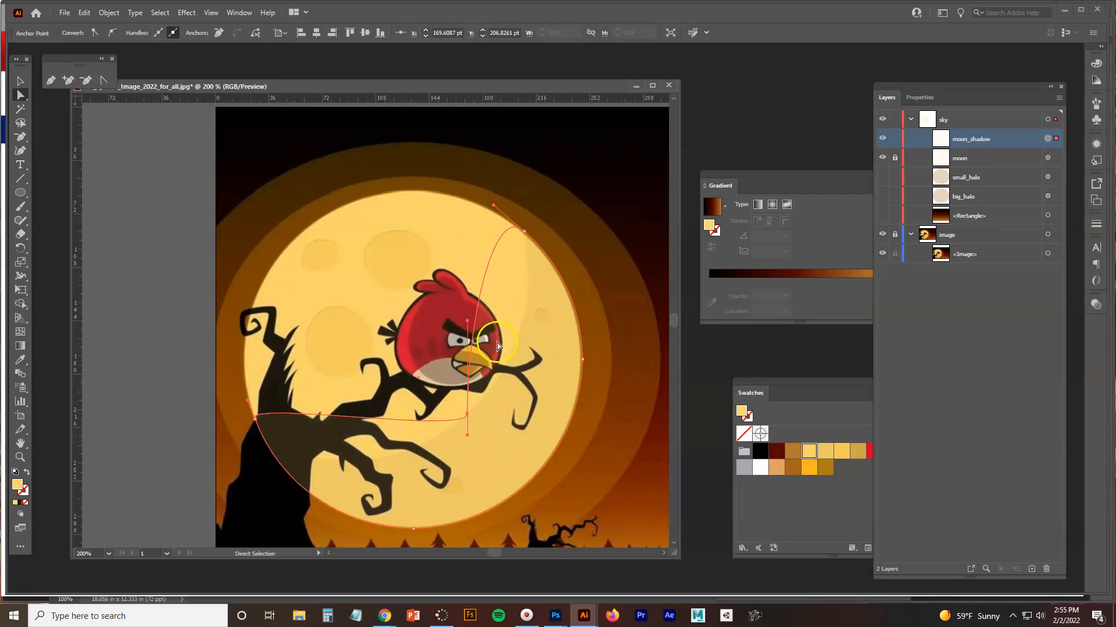
drag(469, 325, 486, 396)
- Convert moon_shadow's anchor point at the tree trunk's edge to a corner point with the Anchor Point tool
key(ctrl+equal)
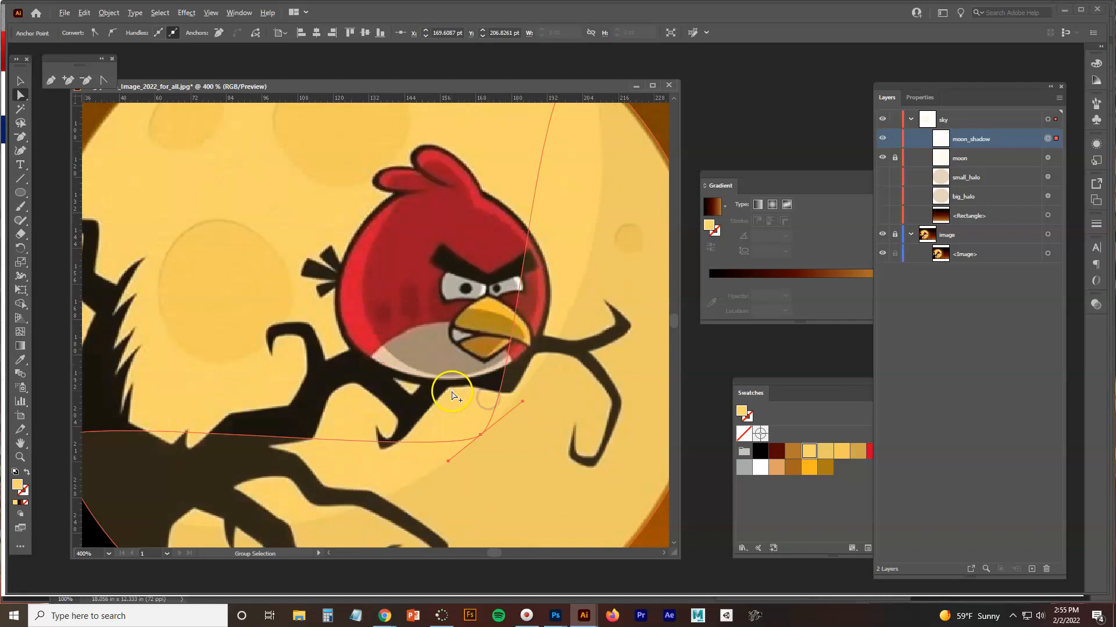
drag(287, 402, 503, 249)
alt+scroll(274, 301, up, 5)
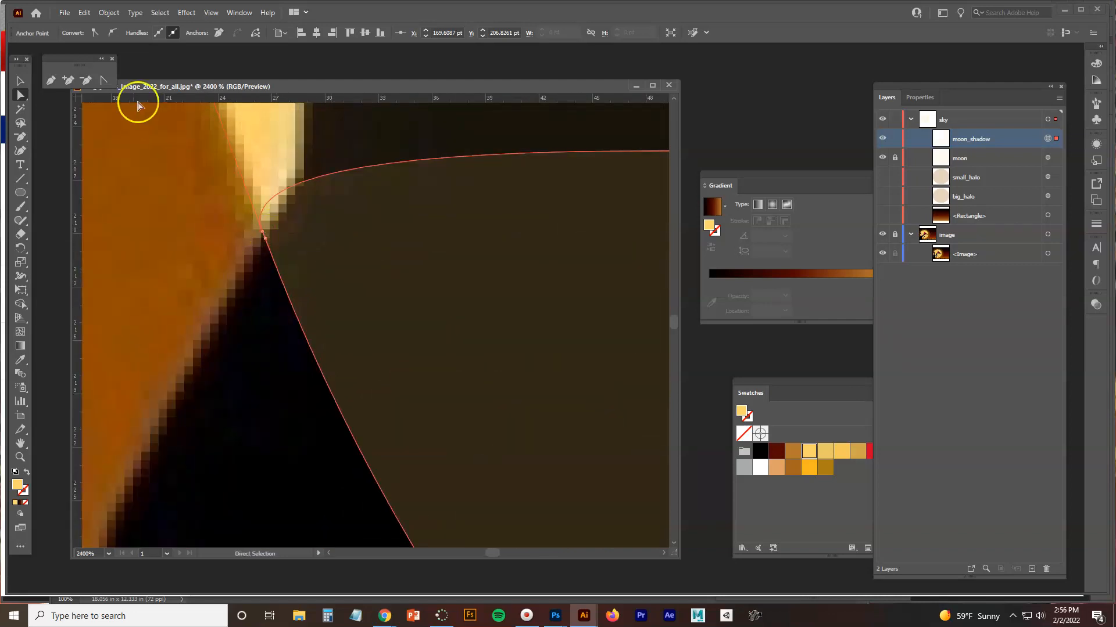
click(104, 81)
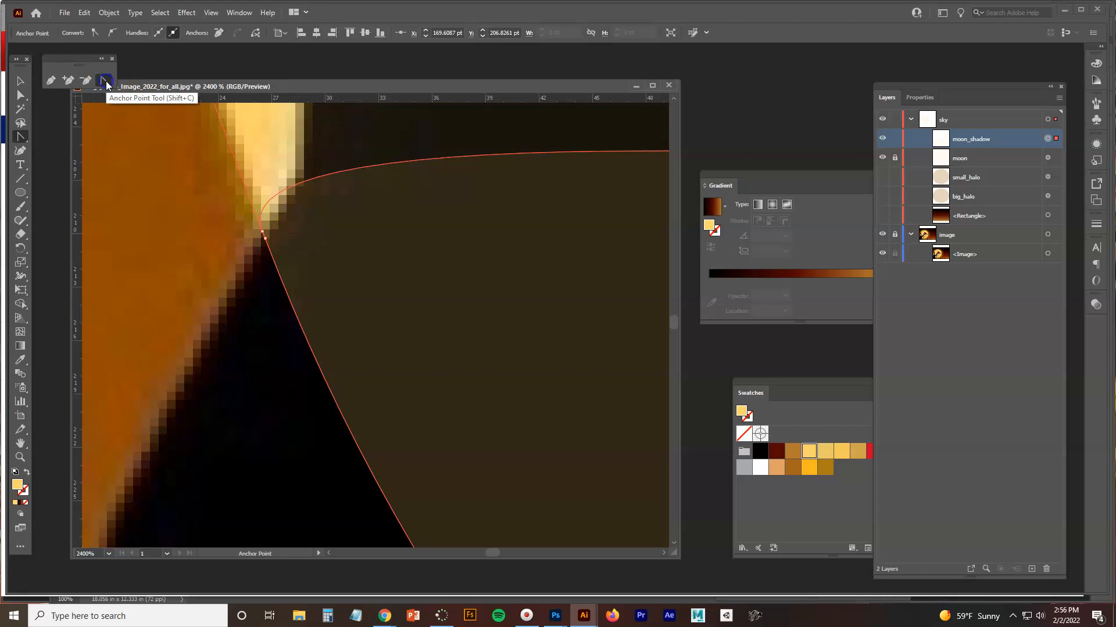
click(263, 233)
- Convert moon_shadow's upper-right anchor point, where the shadow meets the moon's outline, to a corner point
scroll(366, 229, down, 4)
drag(525, 219, 341, 374)
scroll(436, 351, up, 1)
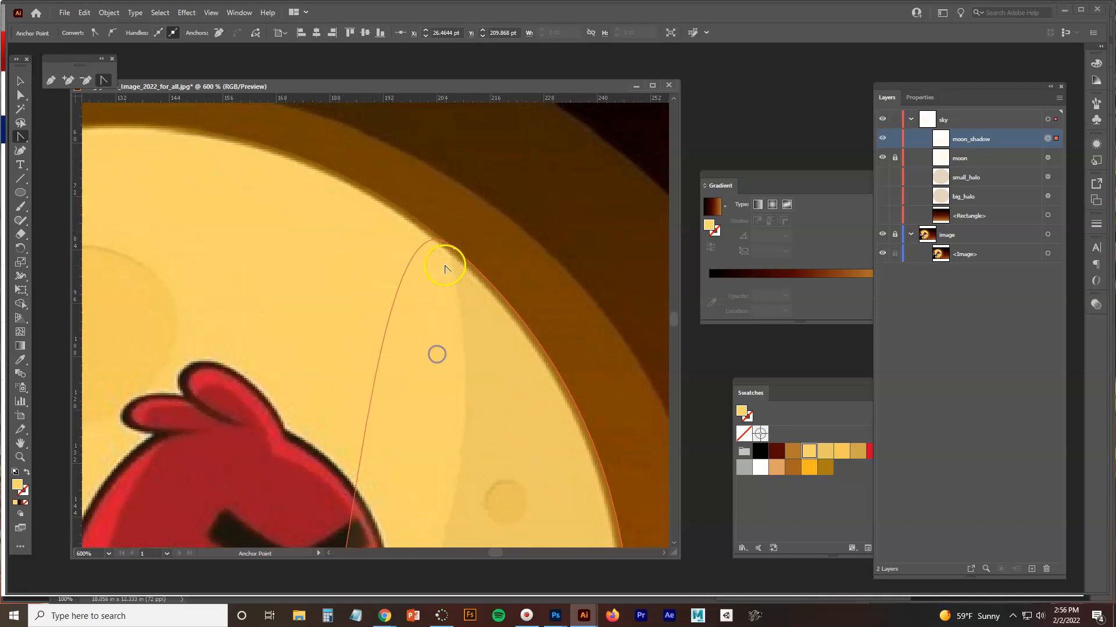
scroll(449, 261, up, 1)
click(447, 226)
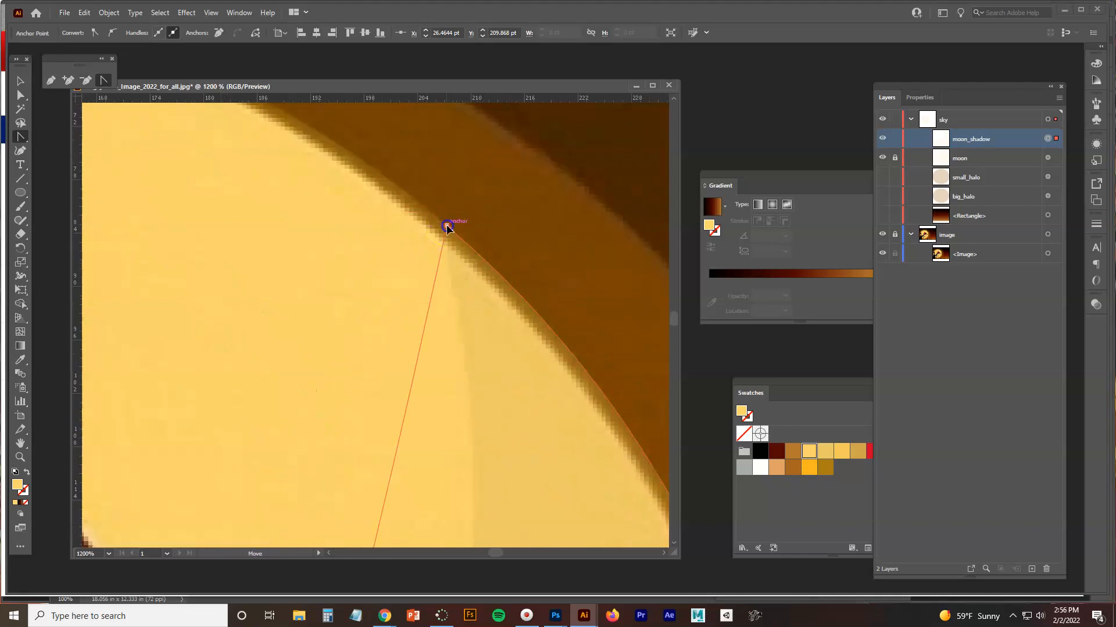
- Lengthen the upper handle of the anchor point below the bird so the curve follows the shadow's inner edge up to the outline
scroll(441, 289, down, 3)
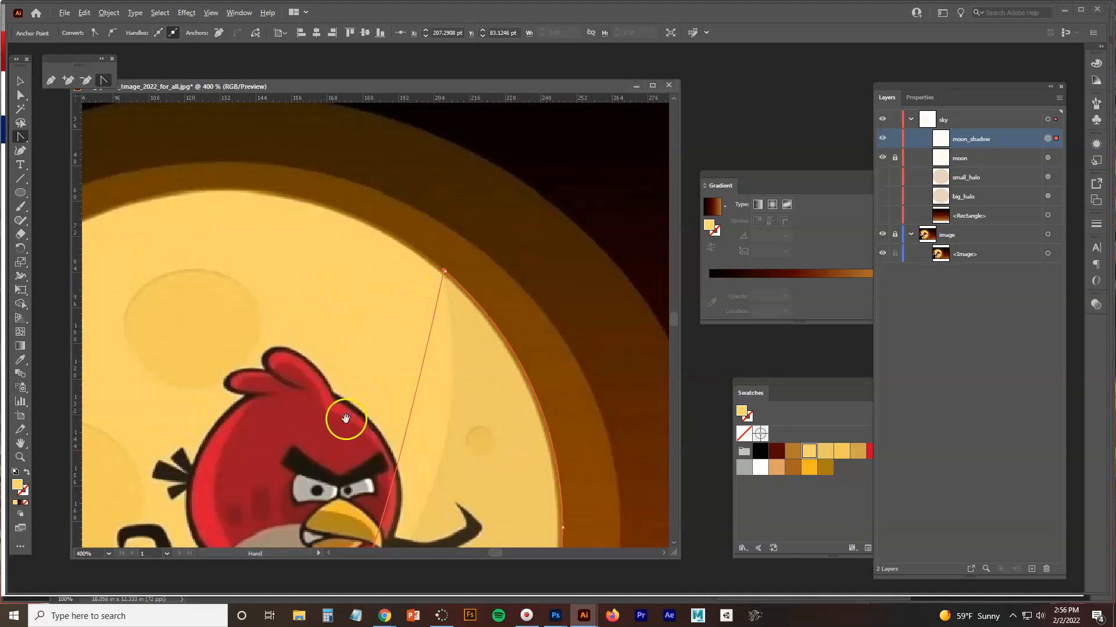
drag(346, 419, 436, 247)
scroll(437, 250, down, 1)
drag(400, 286, 404, 282)
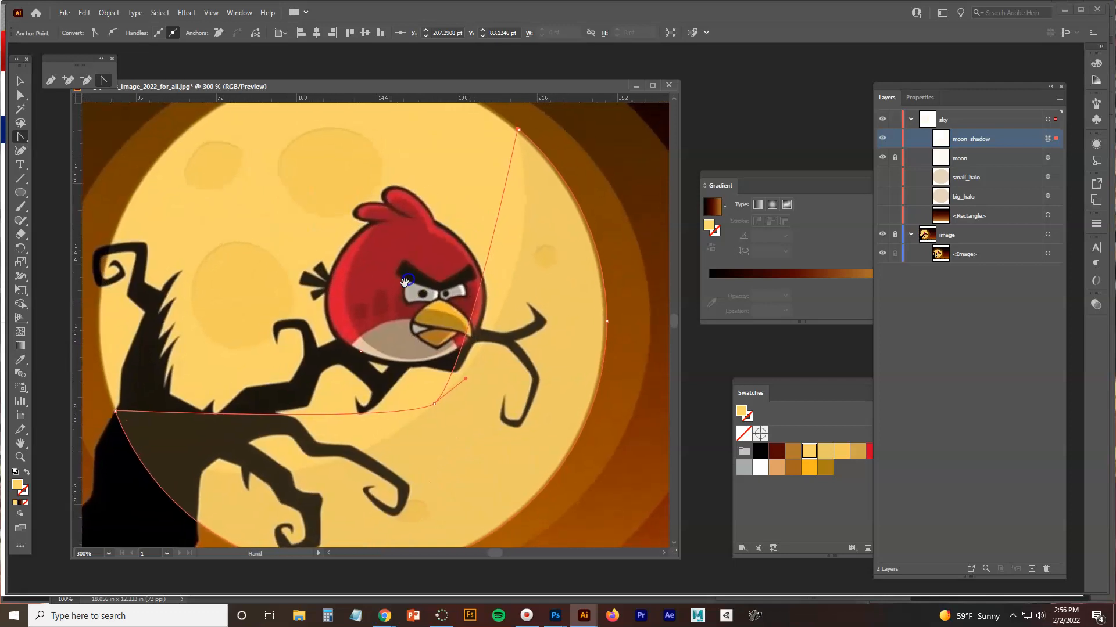
click(21, 96)
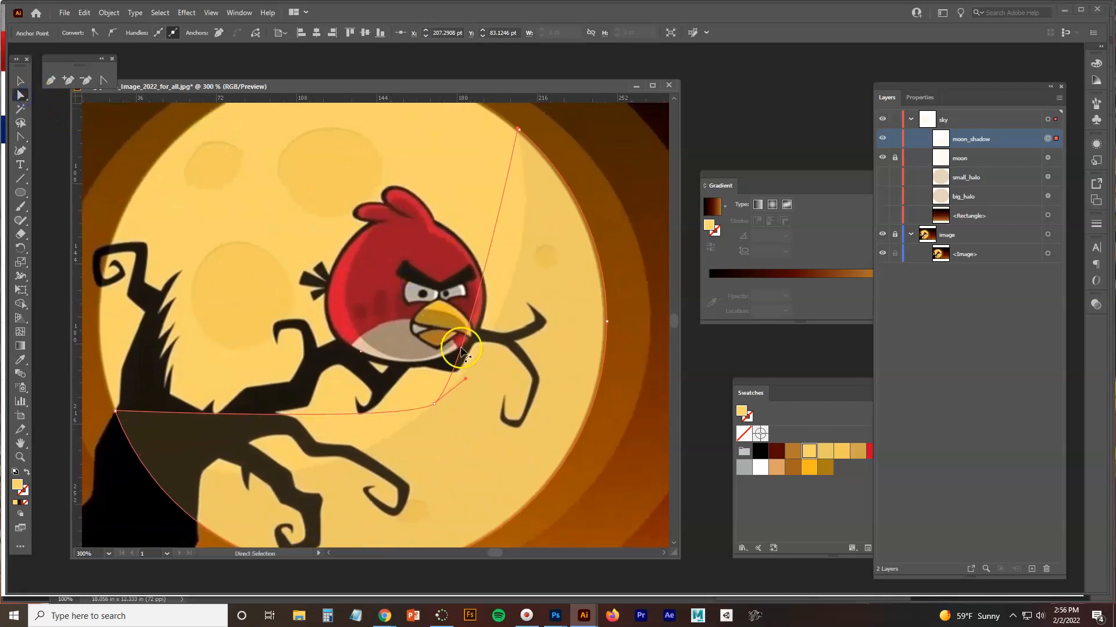
click(468, 381)
drag(468, 381, 555, 305)
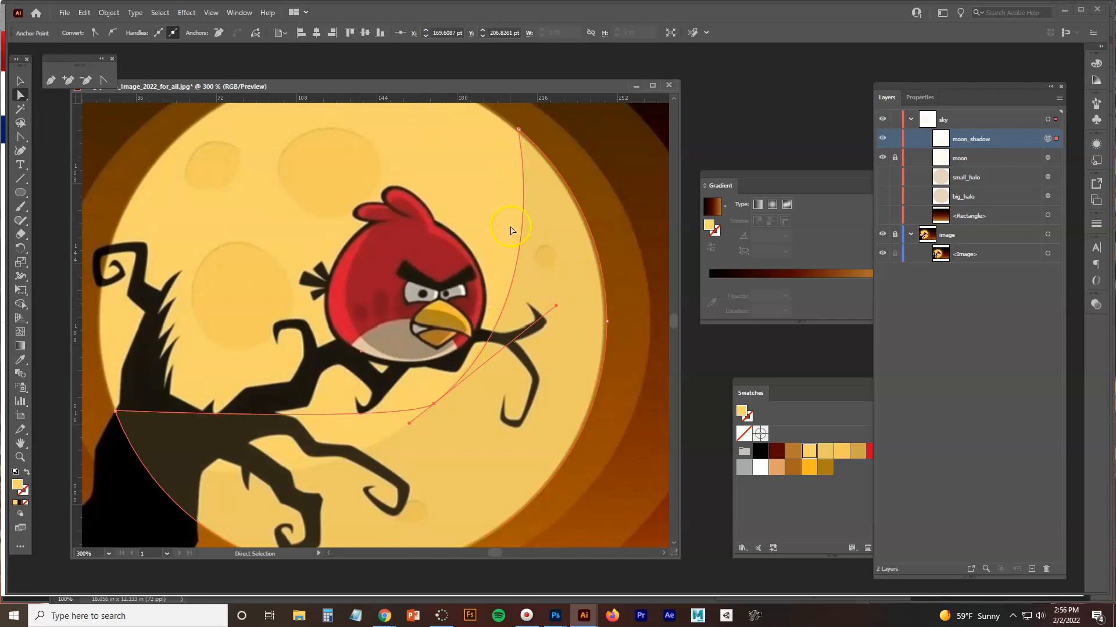
- Extend the same anchor point's lower handle to shape the inner curve toward the tree trunk, and fine-tune its upper handle
drag(408, 425, 276, 523)
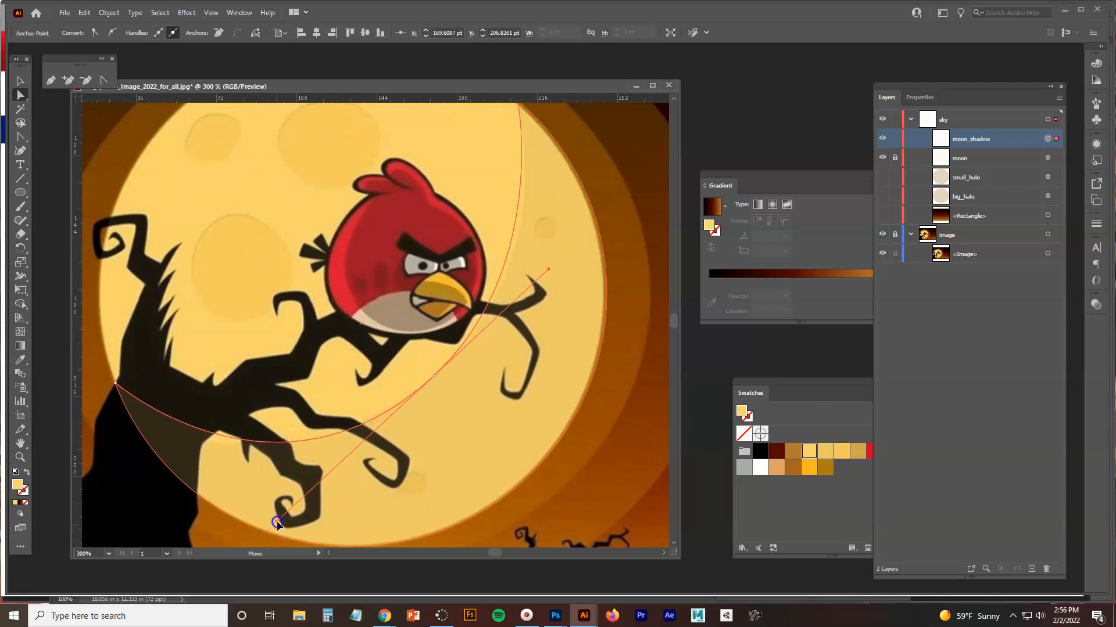
drag(549, 268, 558, 259)
scroll(468, 337, down, 1)
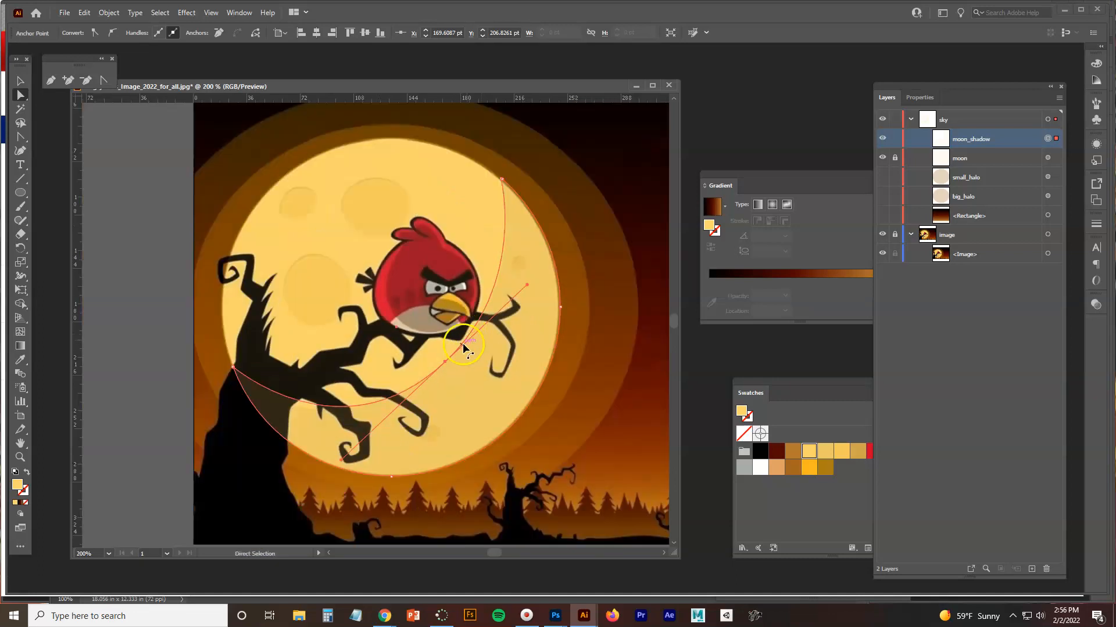
scroll(505, 334, up, 1)
scroll(512, 332, down, 1)
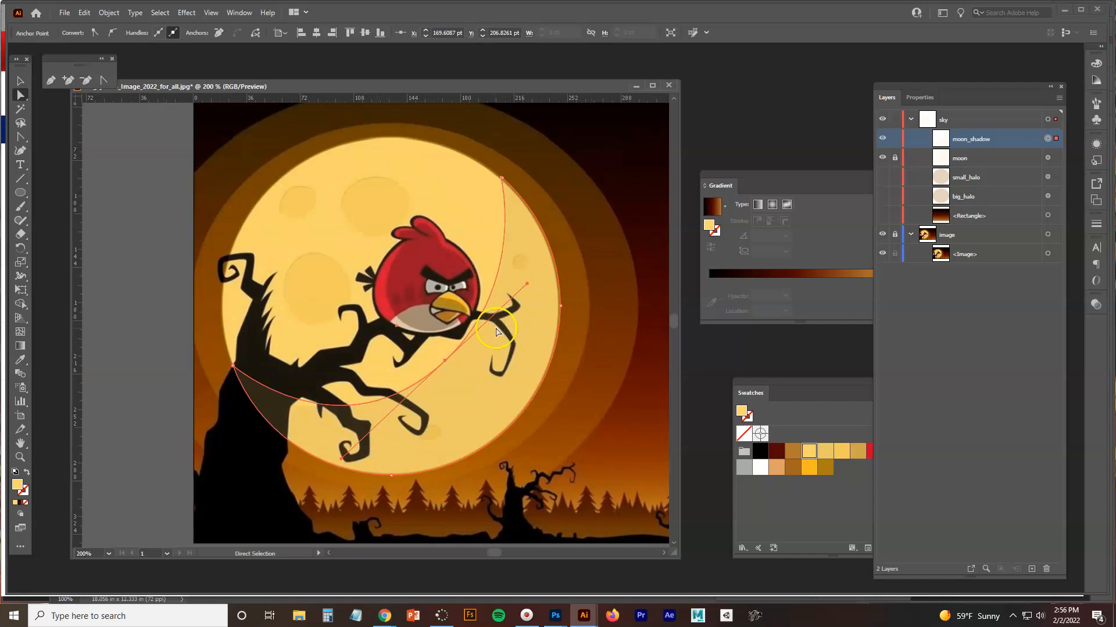
drag(493, 326, 490, 342)
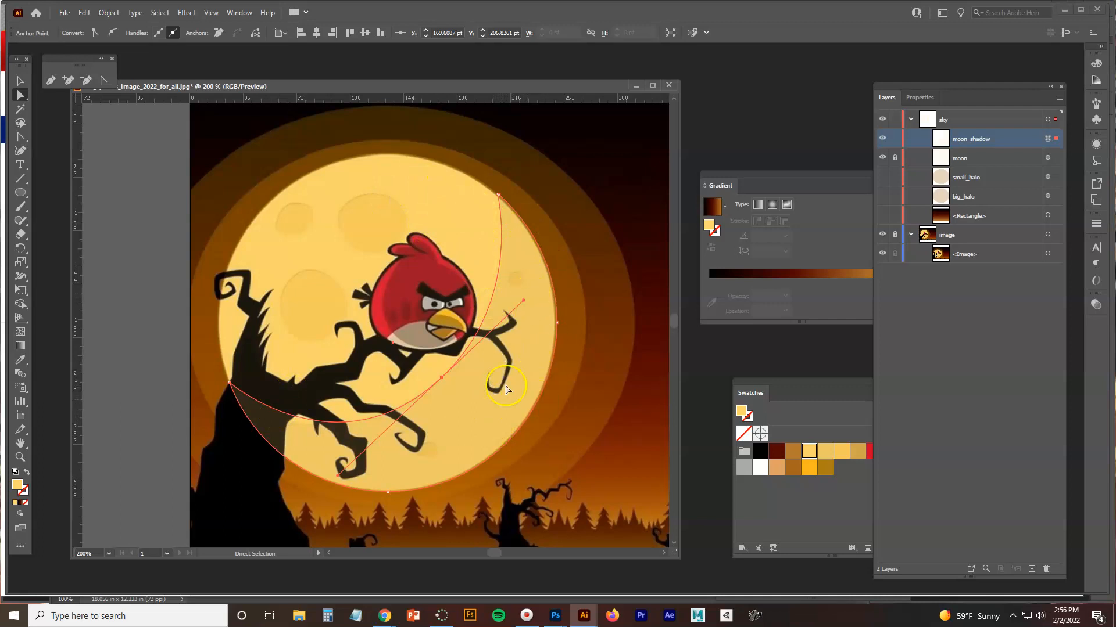
- Fill the whole moon_shadow shape with the slightly darker yellow swatch next to the moon's yellow
click(25, 80)
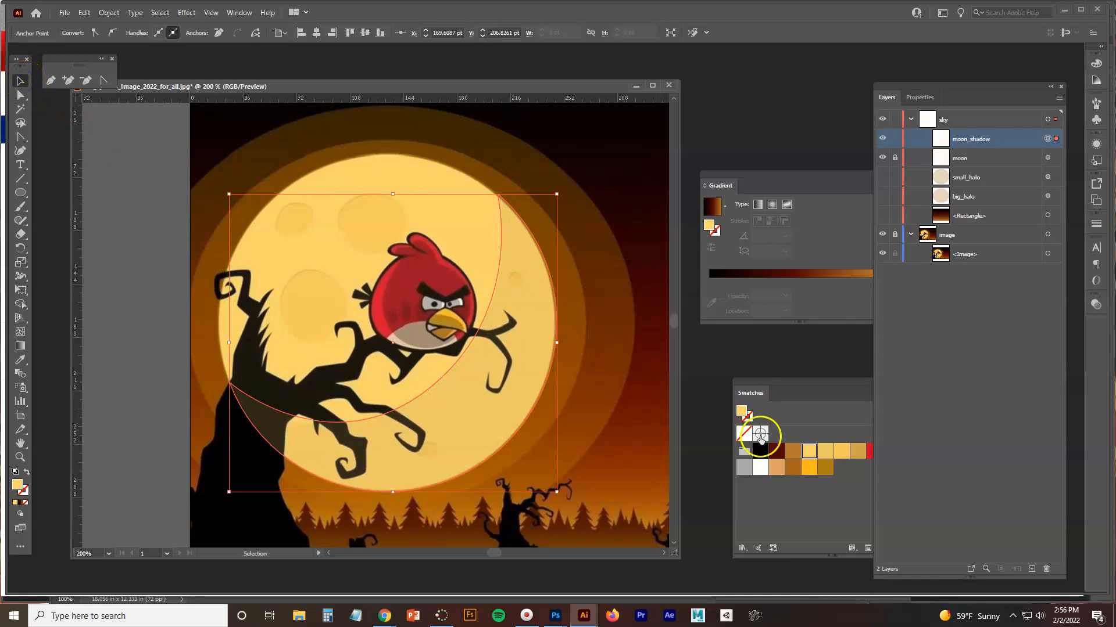
click(814, 385)
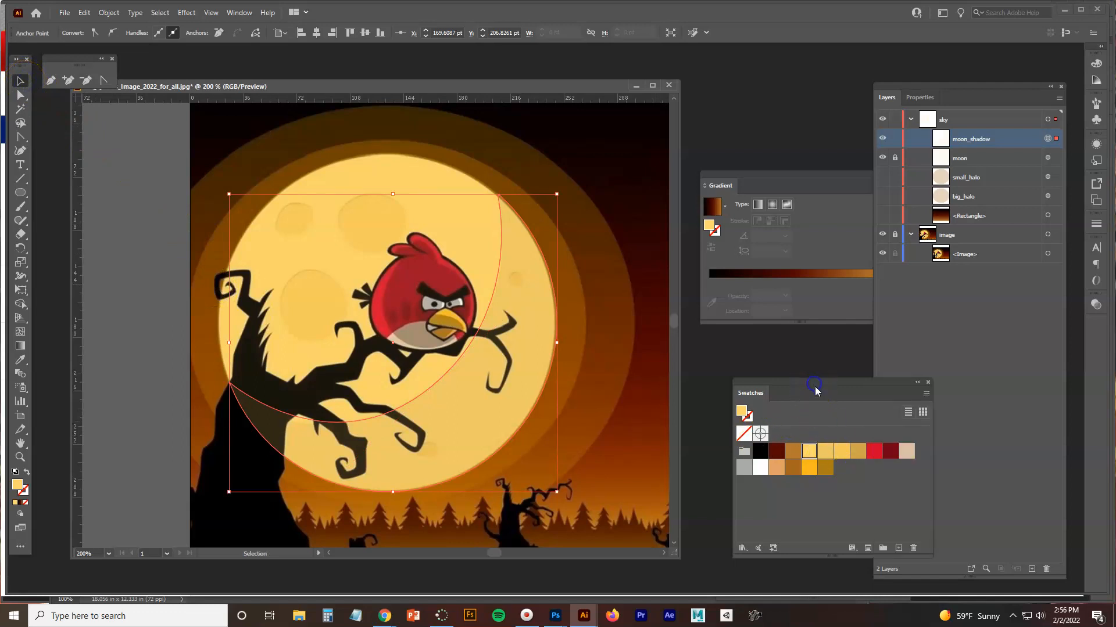
click(825, 452)
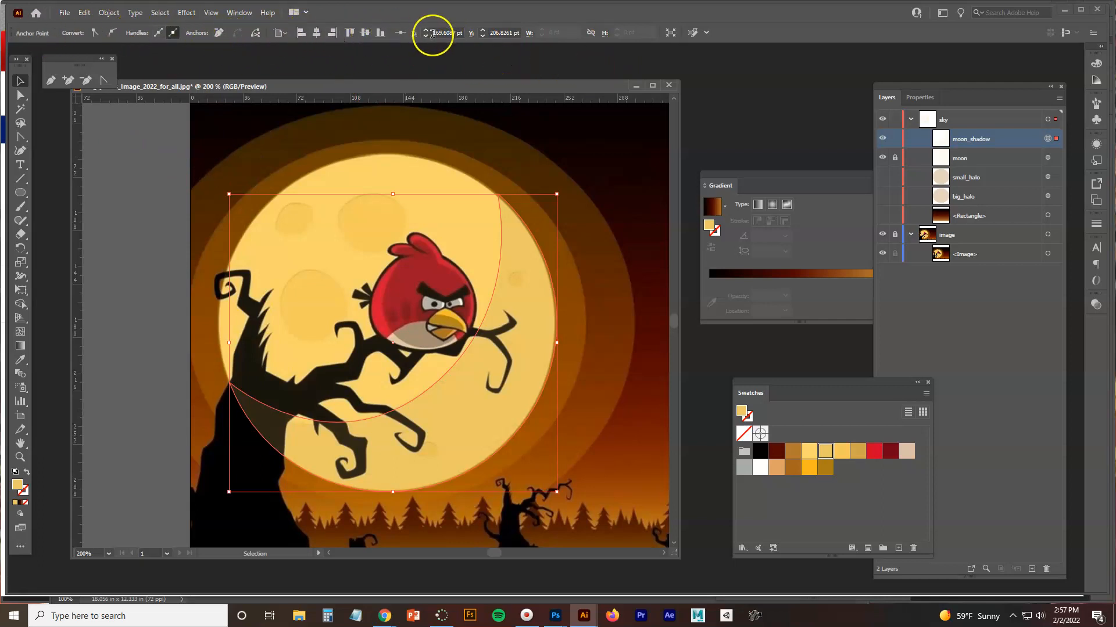
- Set the moon_shadow shape's opacity to 100%
click(133, 179)
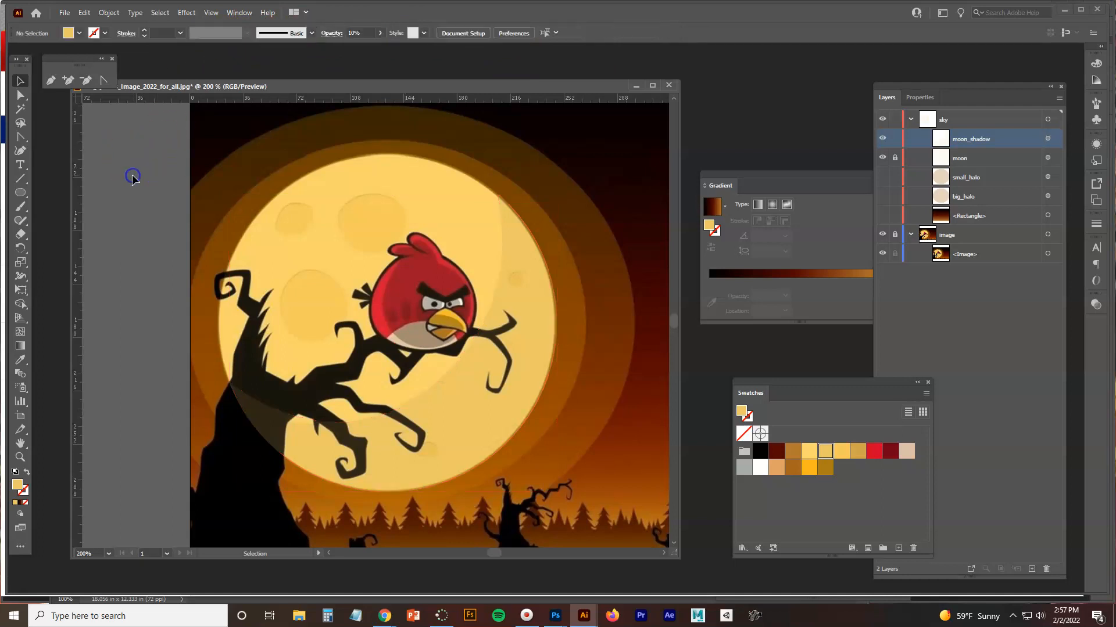
click(525, 360)
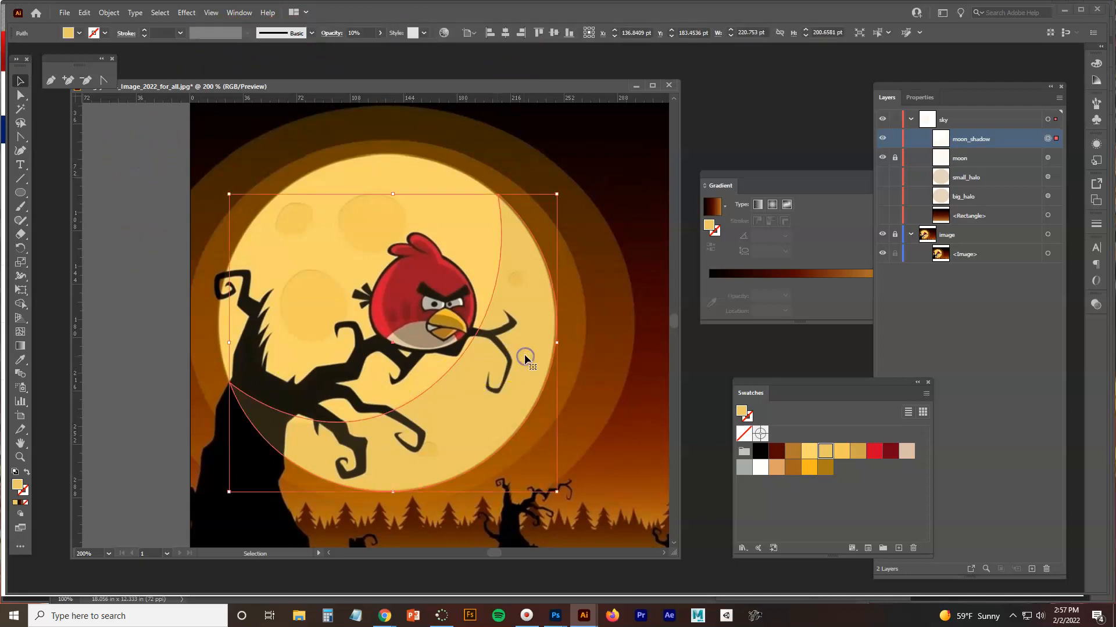
click(380, 34)
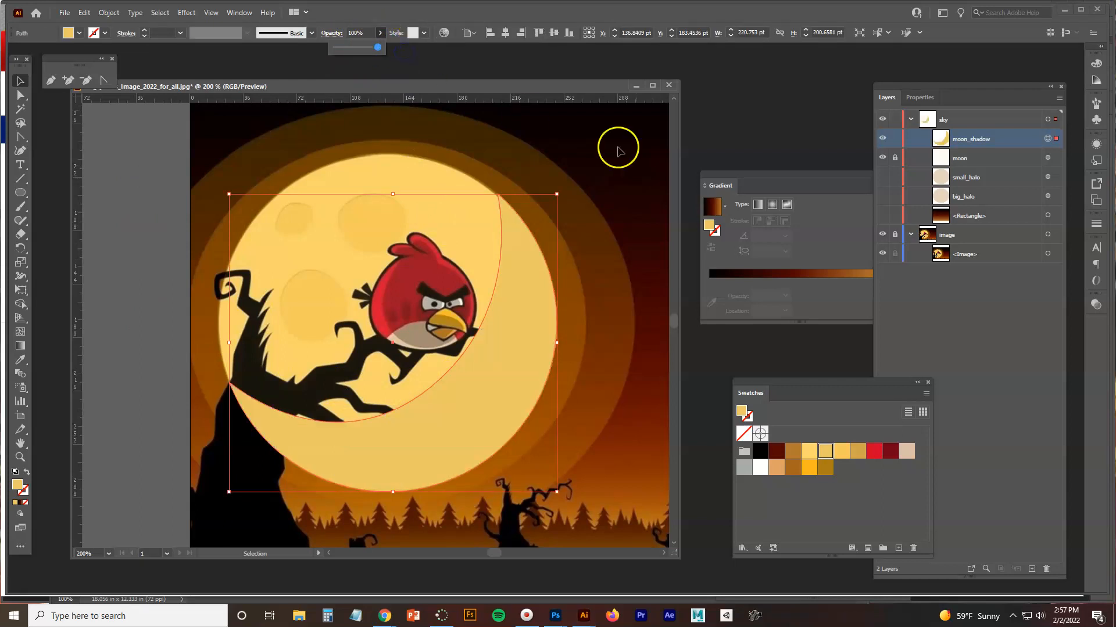
- Unlock the original moon ellipse and set its opacity to 100%
click(895, 158)
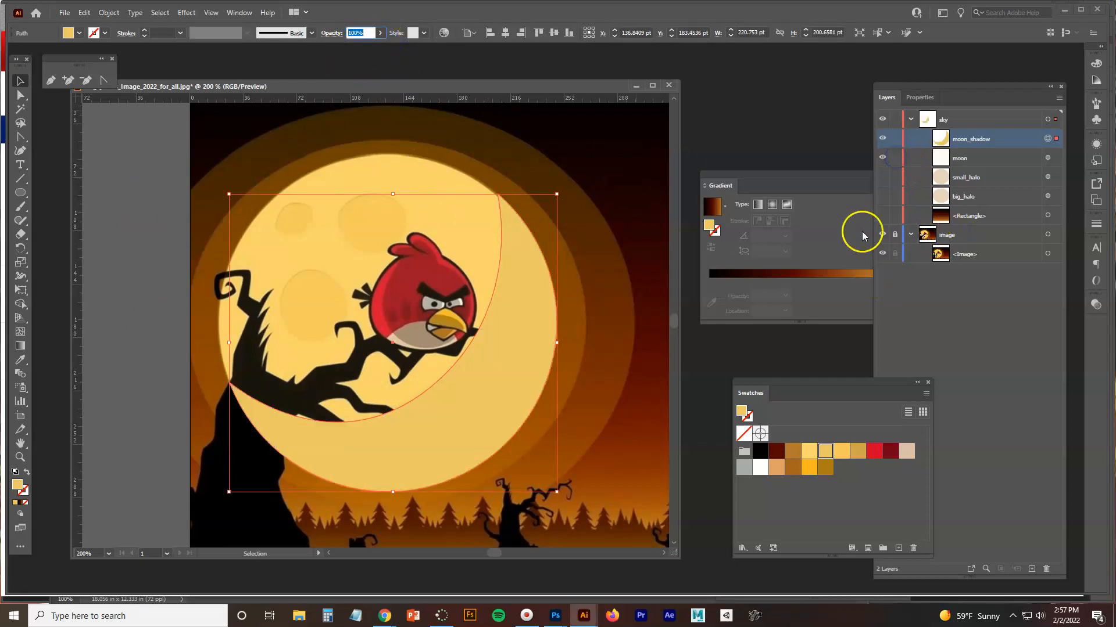
click(424, 172)
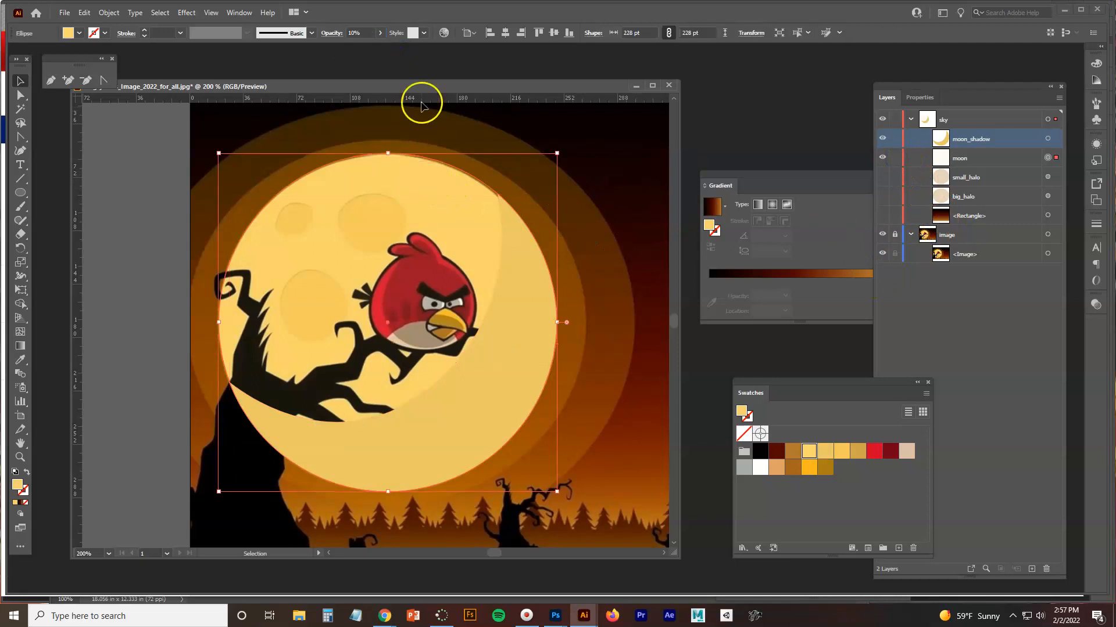
click(381, 35)
drag(339, 48, 429, 60)
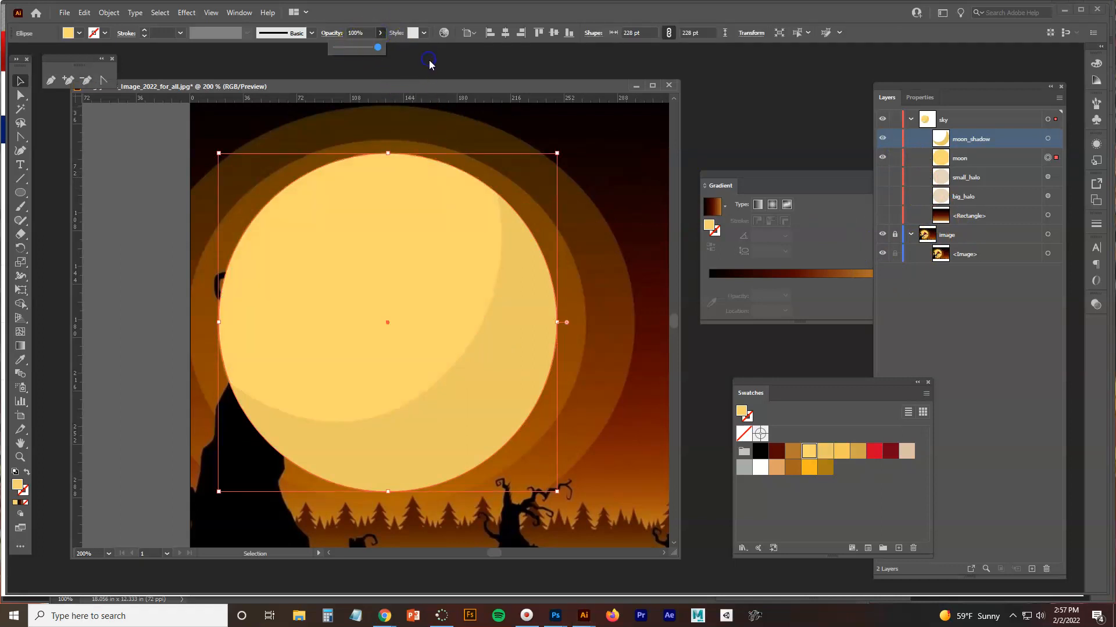
- Show the small_halo, big_halo and background rectangle objects again and deselect everything
drag(882, 177, 883, 217)
scroll(517, 275, down, 1)
drag(576, 252, 490, 269)
click(350, 142)
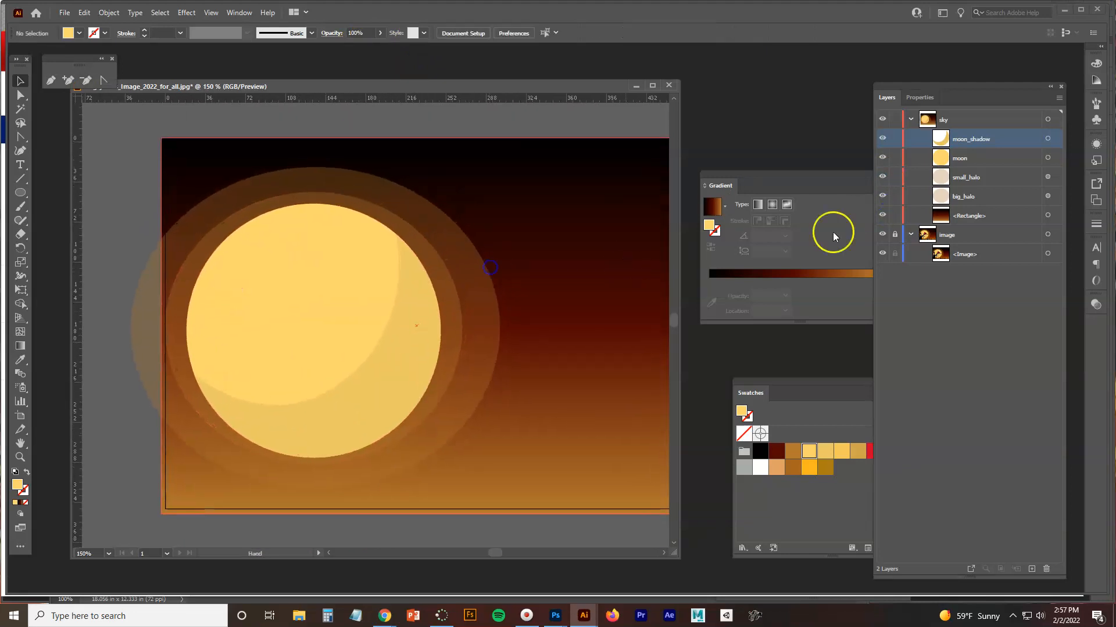
- Toggle the sky layer's visibility repeatedly to compare the vector sky with the reference image
click(882, 119)
click(882, 119)
click(882, 119)
click(882, 119)
click(882, 119)
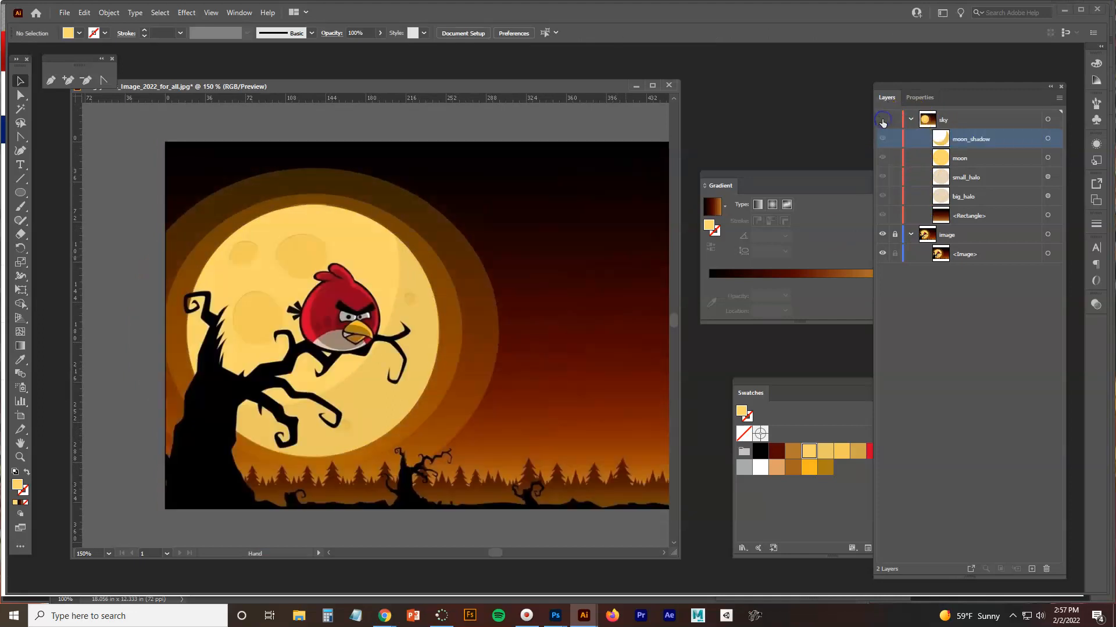